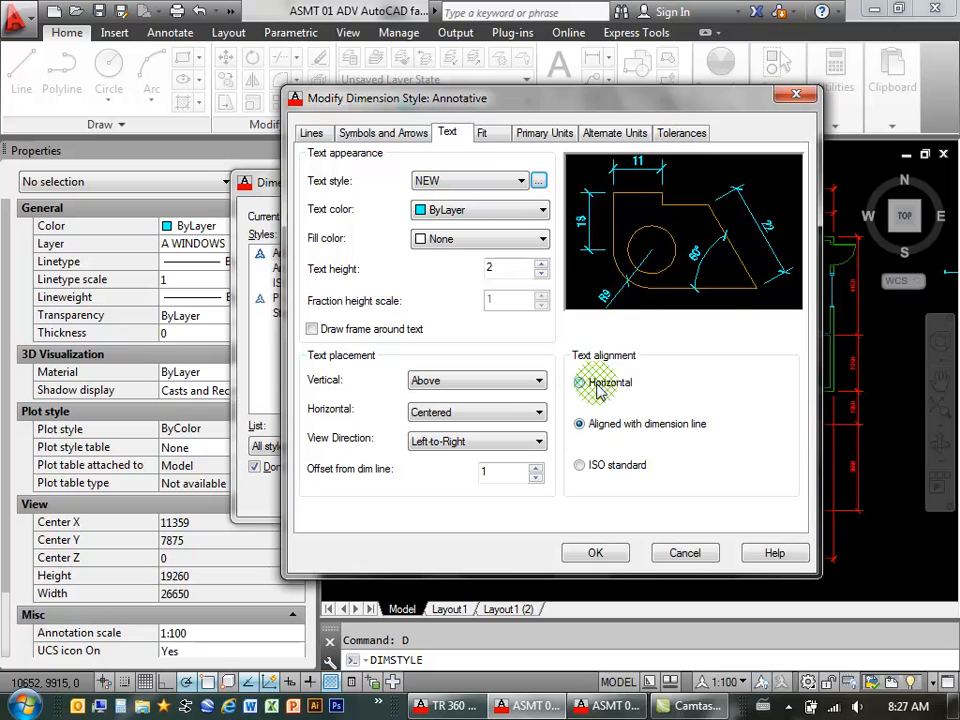
Step: Compare Horizontal text alignment with Aligned with dimension line, keep the aligned option, and review the Annotative style's fit settings
click(579, 384)
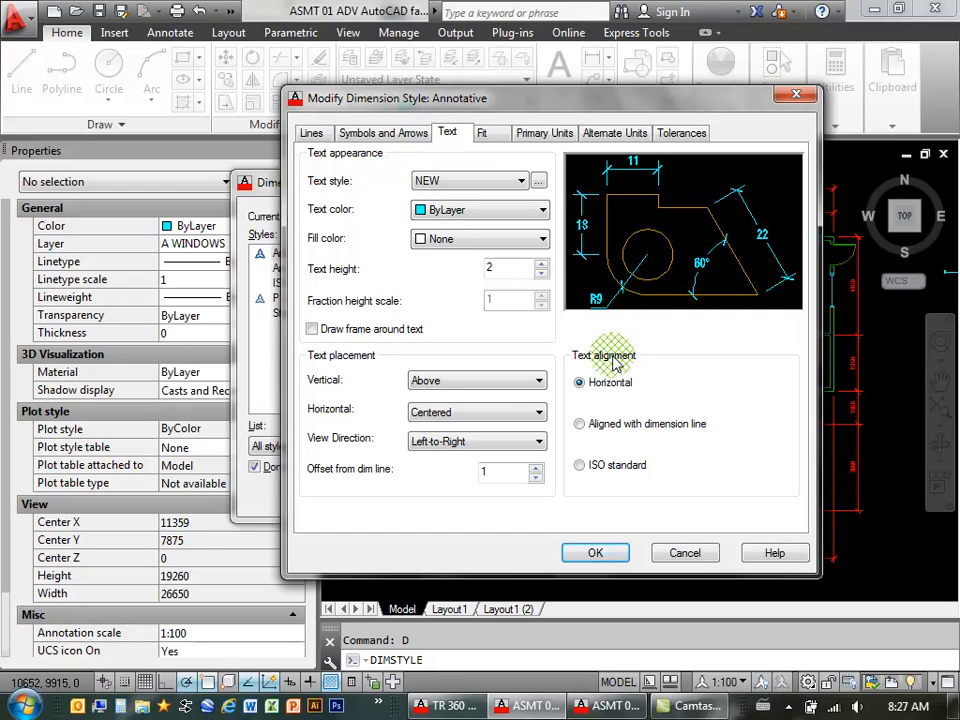
click(579, 424)
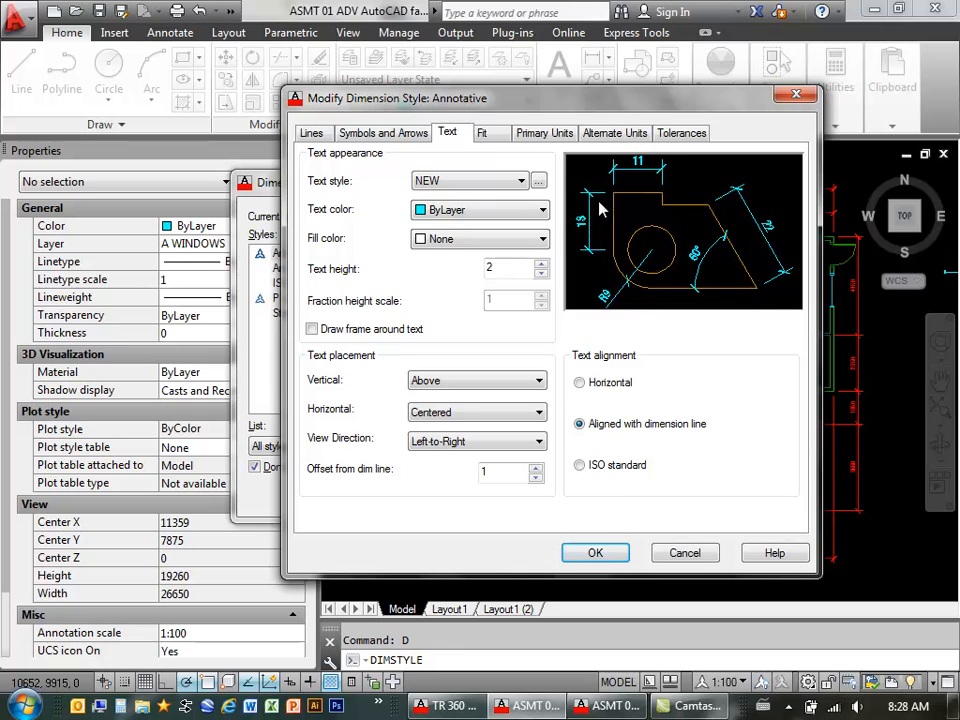
click(487, 134)
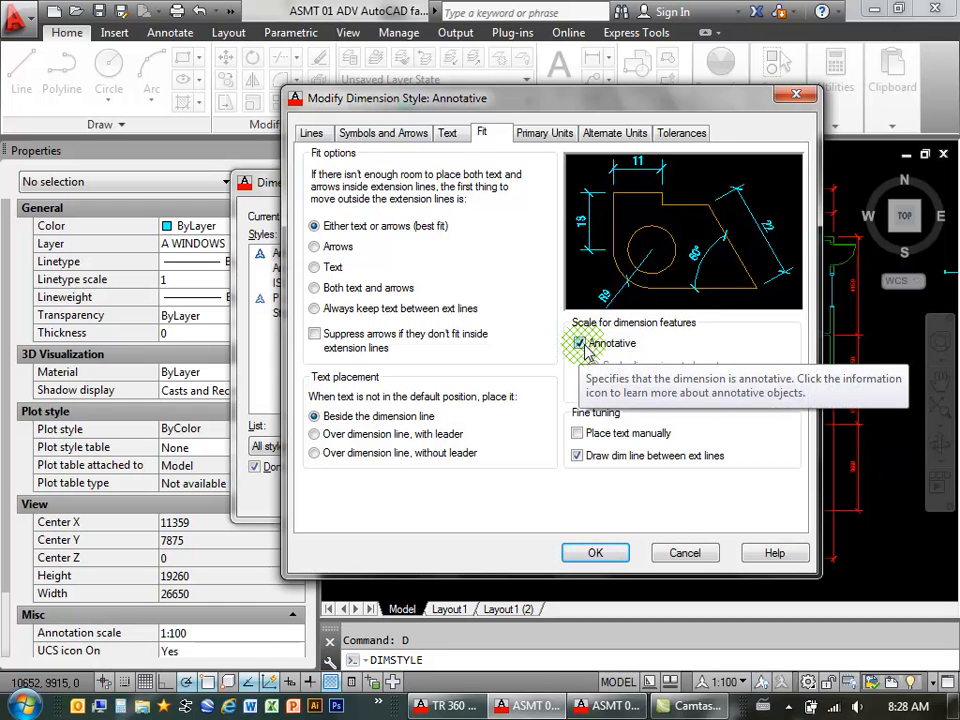
Step: Keep the Annotative style's linear precision at 0 in its primary units, accept the dimension style and leave the style manager
click(535, 140)
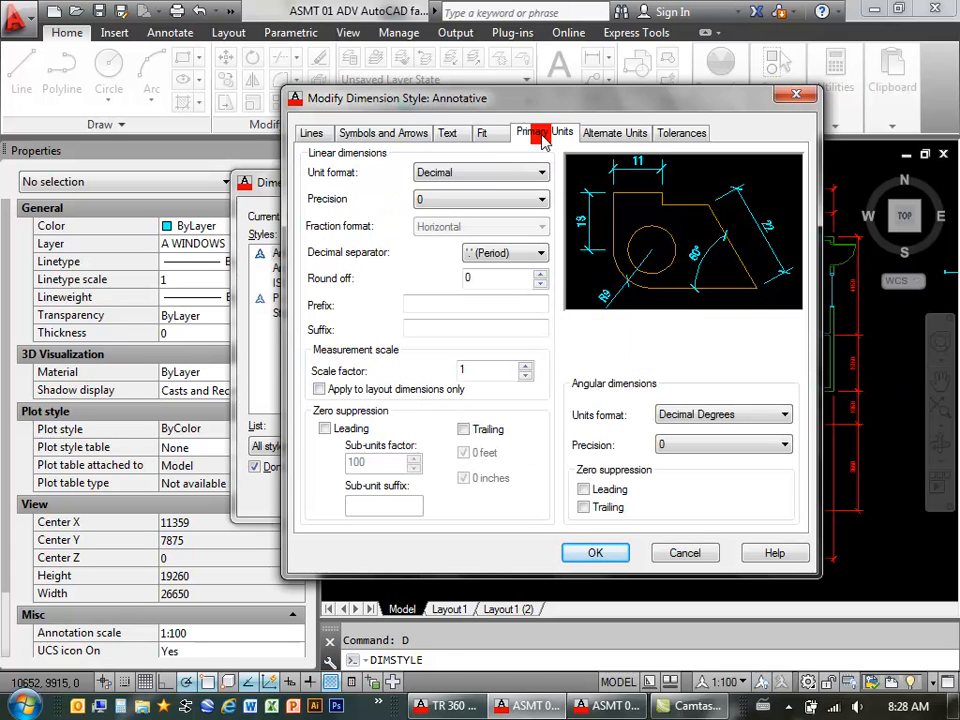
click(430, 200)
click(436, 200)
click(438, 200)
click(427, 229)
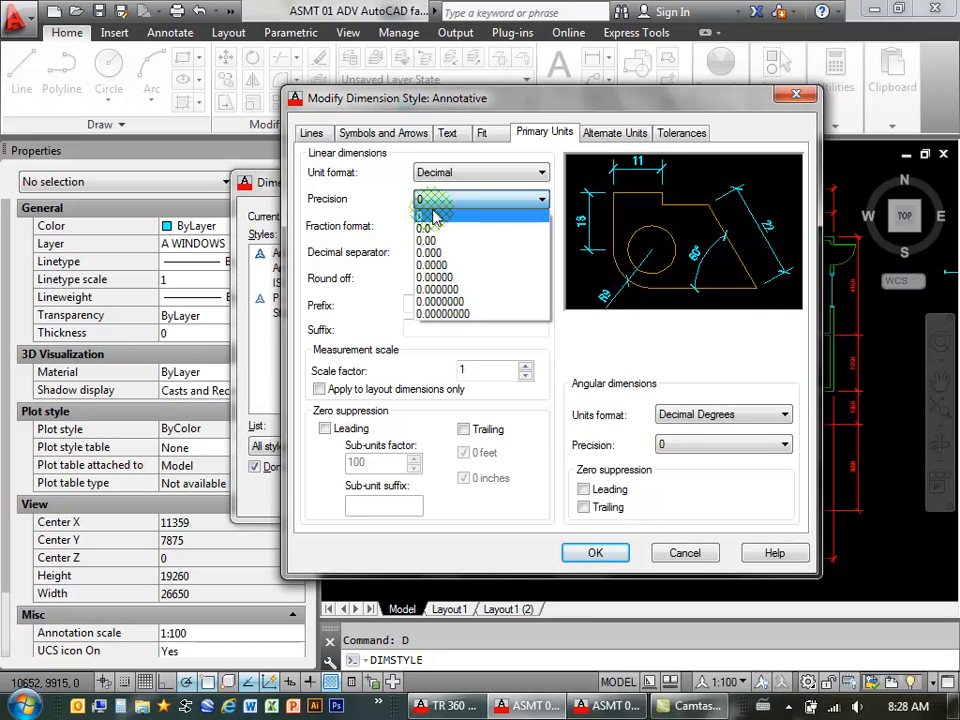
click(430, 200)
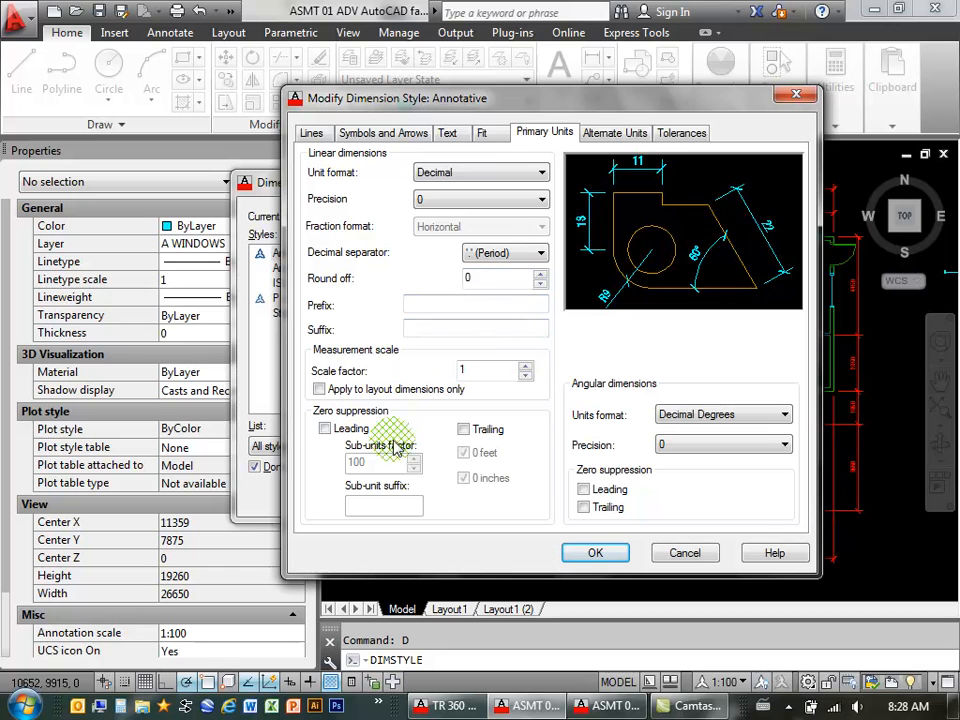
click(540, 201)
click(600, 553)
click(590, 496)
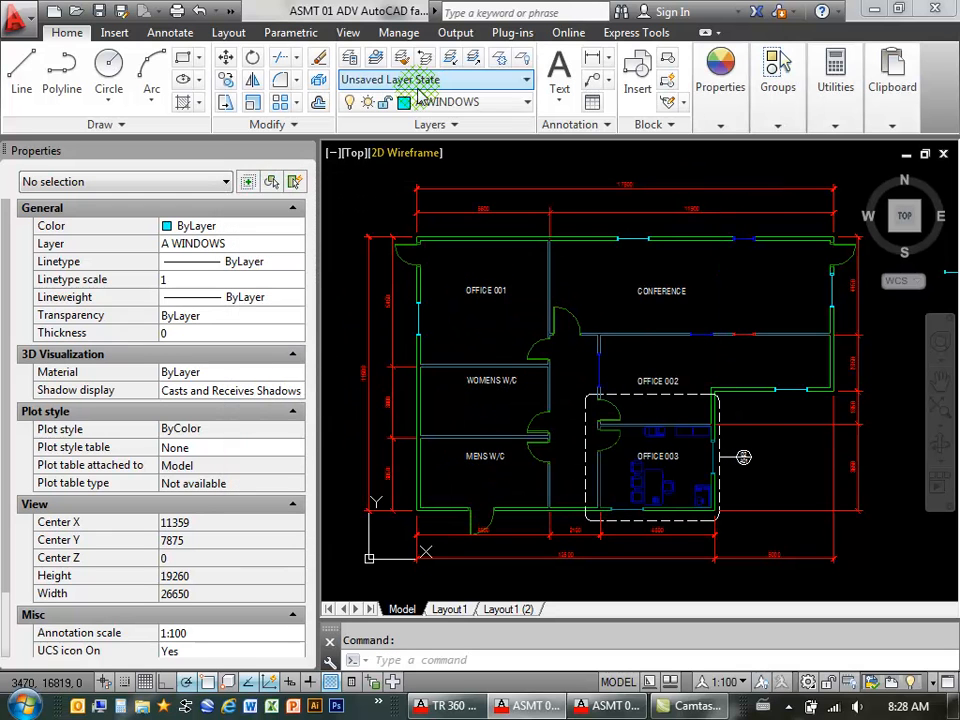
Step: Make A ANNO DIMS the current layer
click(493, 103)
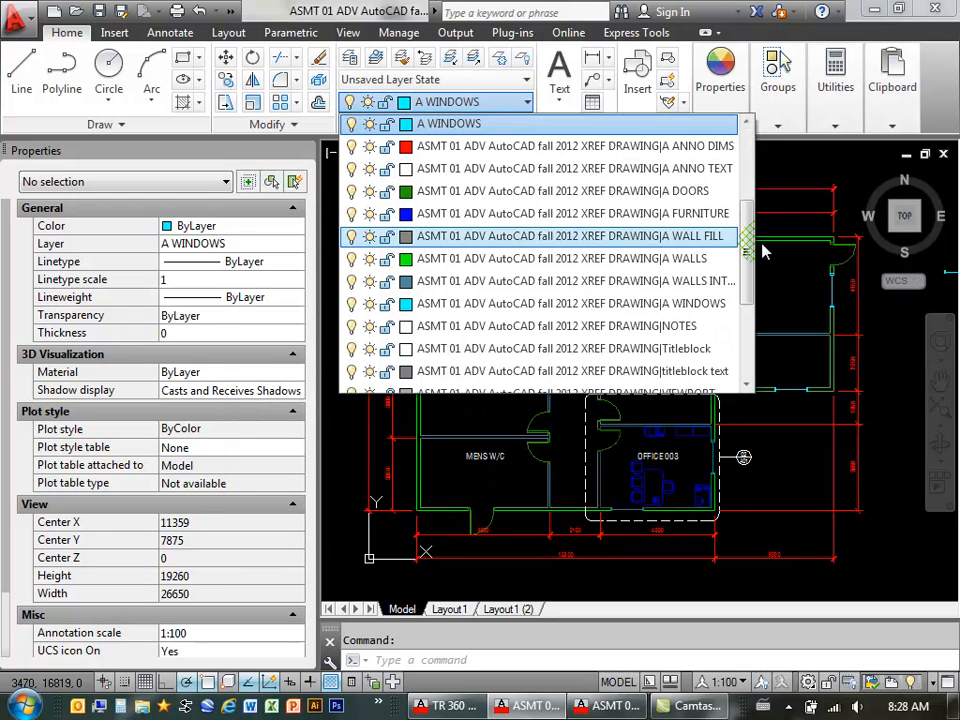
scroll(744, 240, up, 3)
click(462, 150)
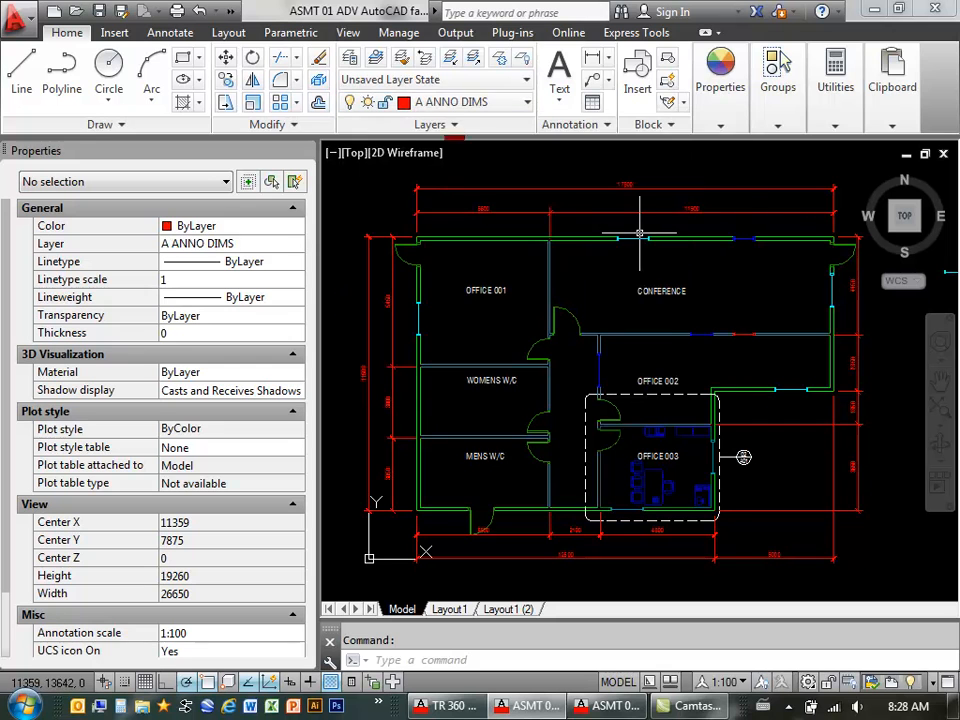
Step: Erase all the existing dimensions on the four sides around the floor plan
text(e)
key(Return)
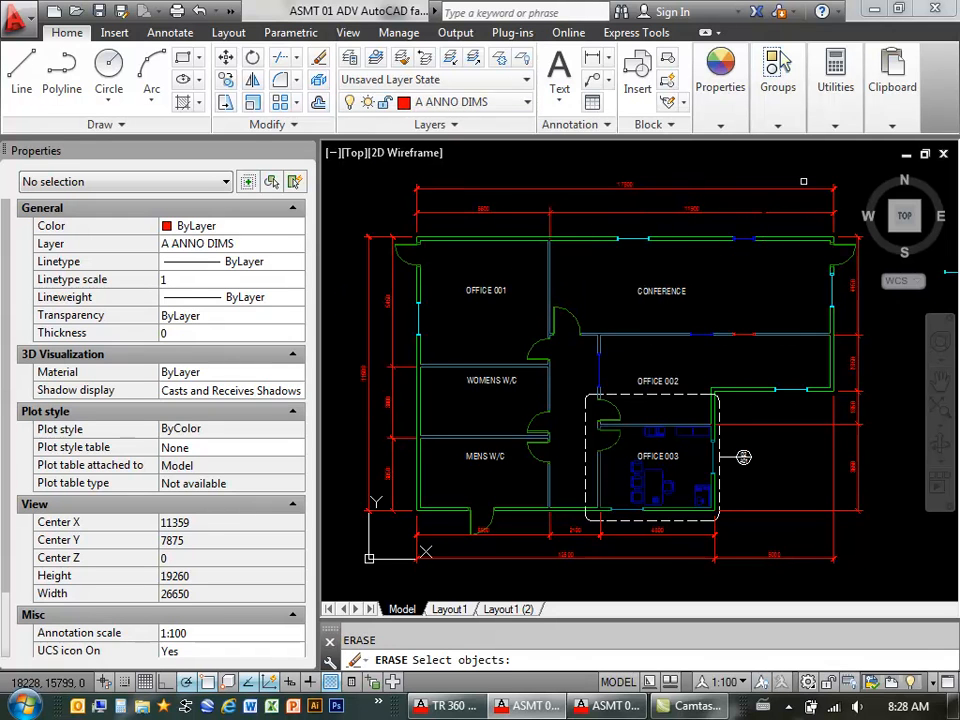
click(850, 174)
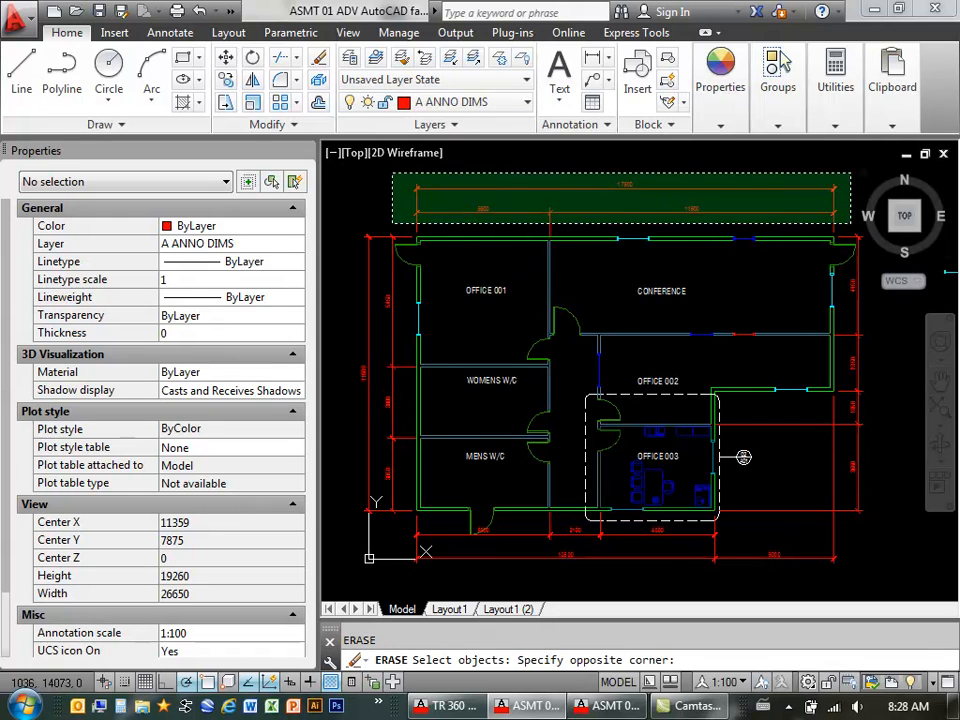
click(390, 226)
click(405, 347)
click(368, 418)
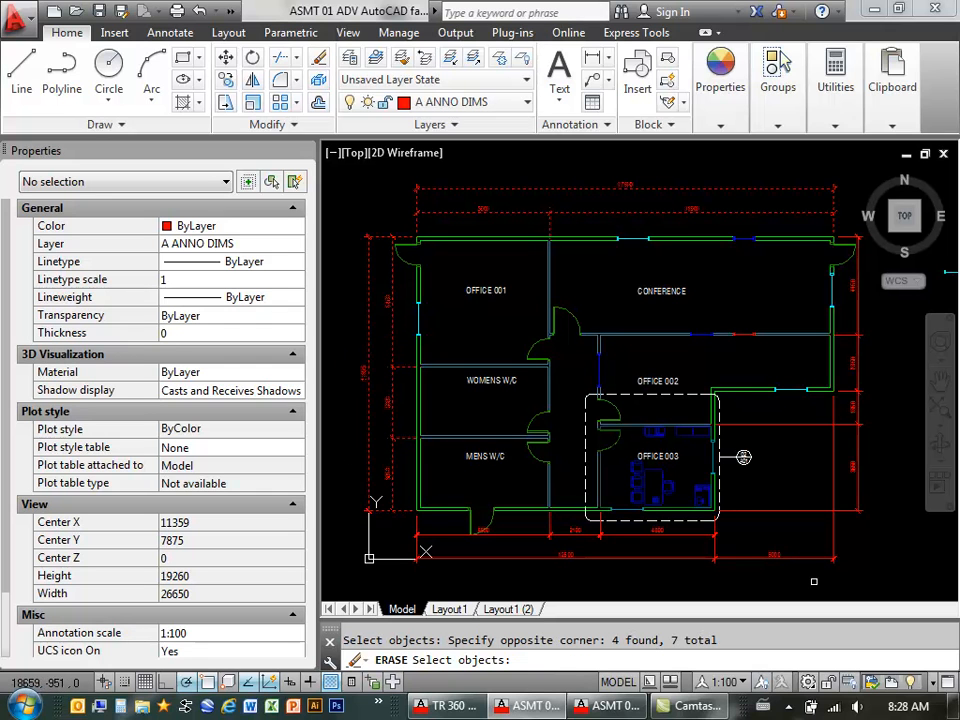
click(707, 574)
click(514, 531)
click(882, 317)
click(848, 445)
key(Return)
middle_drag(627, 290, 622, 297)
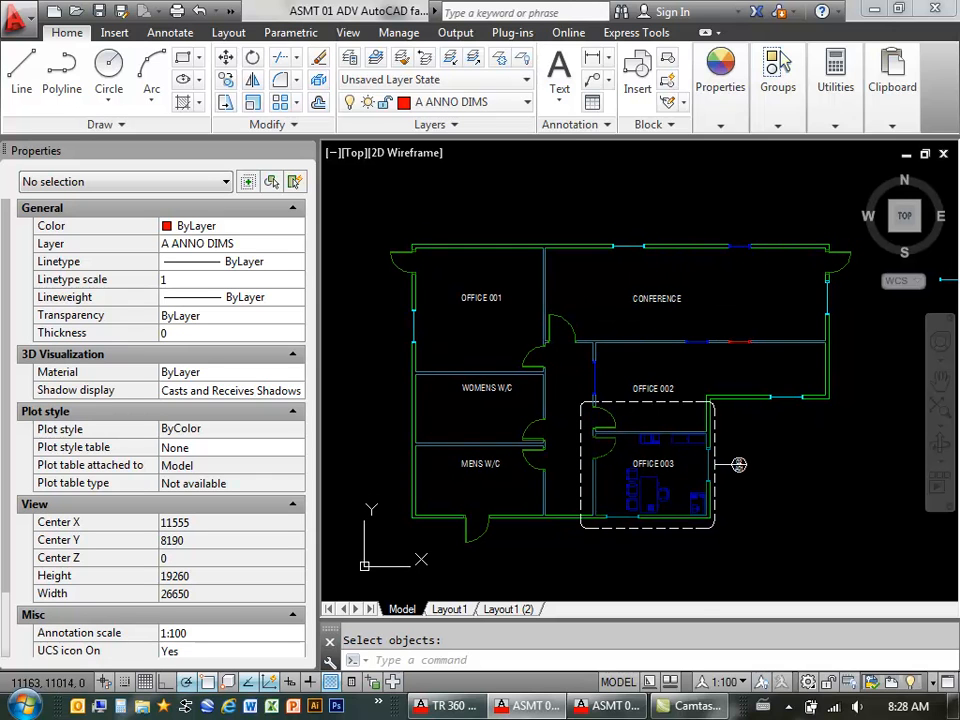
Step: Display annotative objects of all scales with automatic scale adding on, and switch both settings back off
click(764, 688)
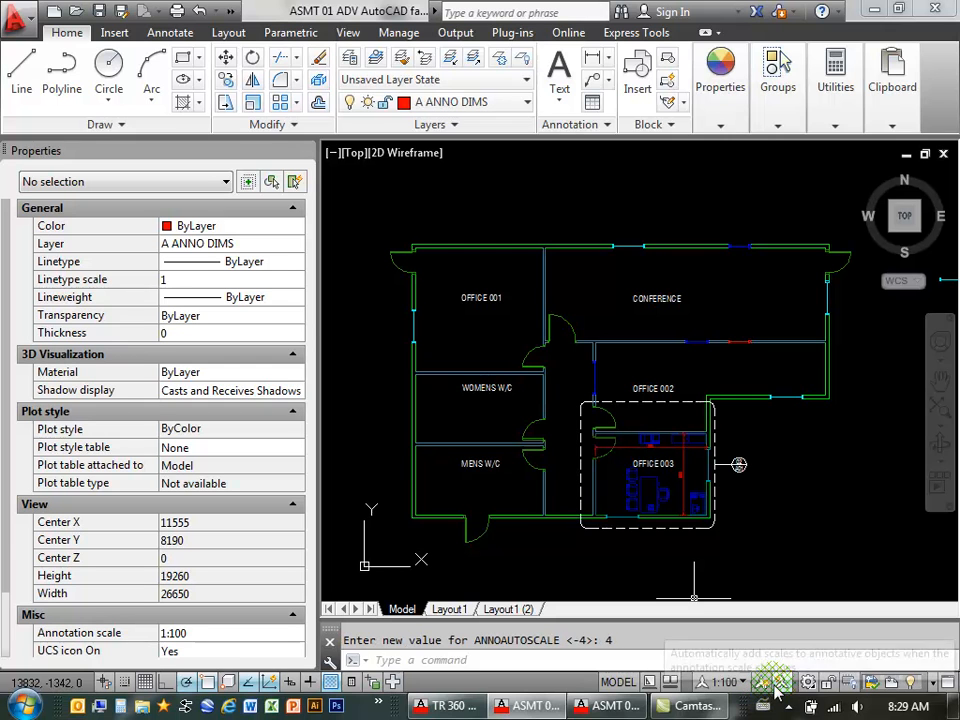
click(783, 683)
click(762, 688)
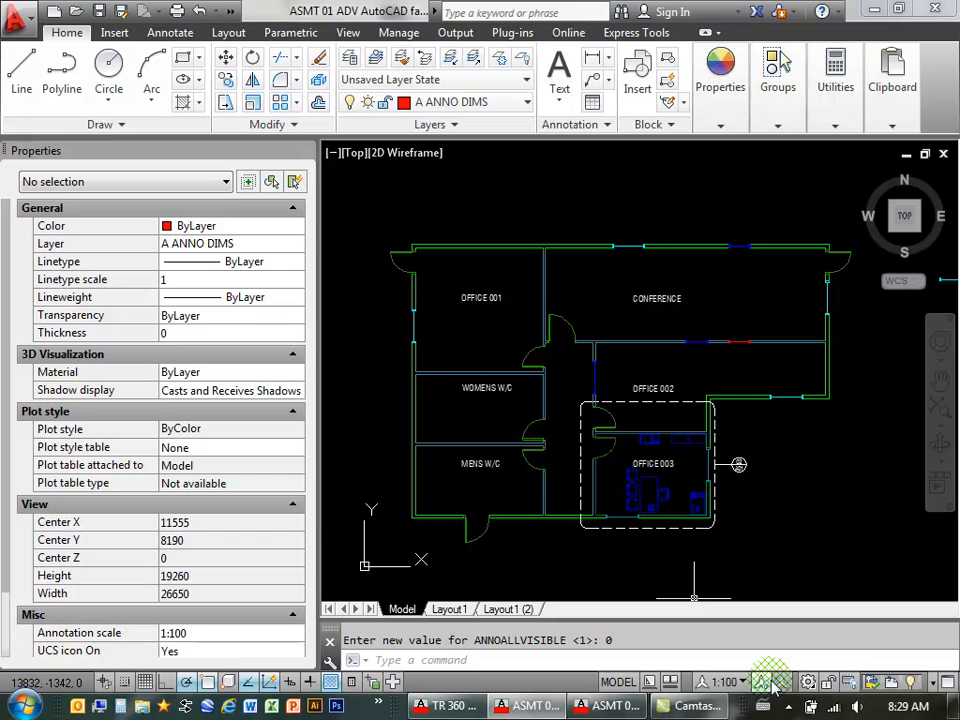
Step: Add a linear dimension for the building's overall width, with its dimension line just above the upper exterior wall
mouse_move(746, 545)
middle_down()
mouse_move(754, 522)
mouse_move(744, 537)
middle_up()
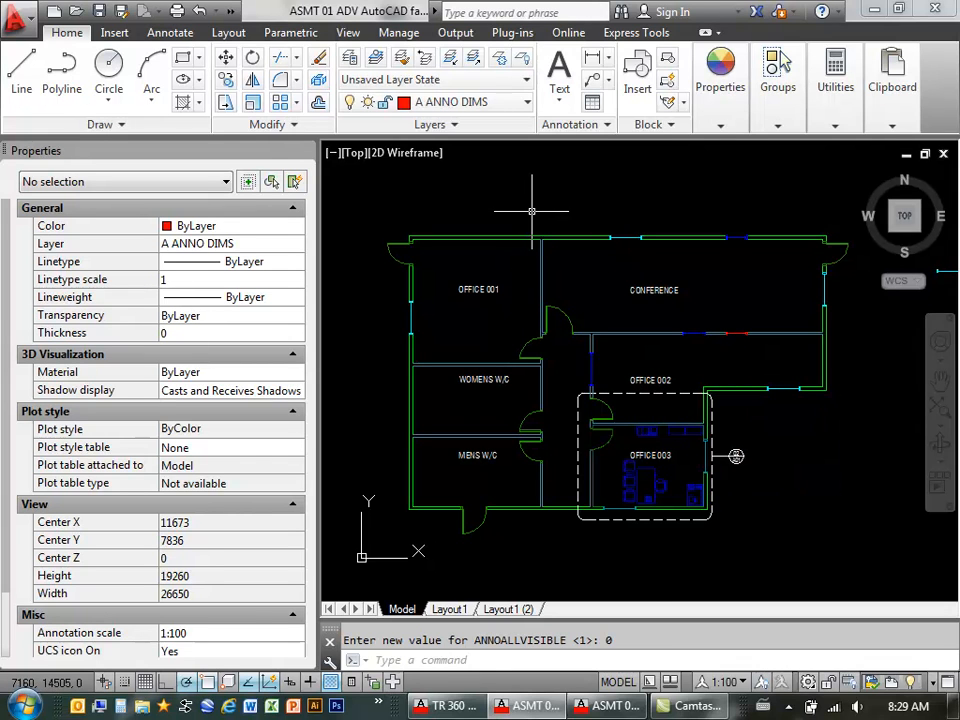
text(li)
key(Return)
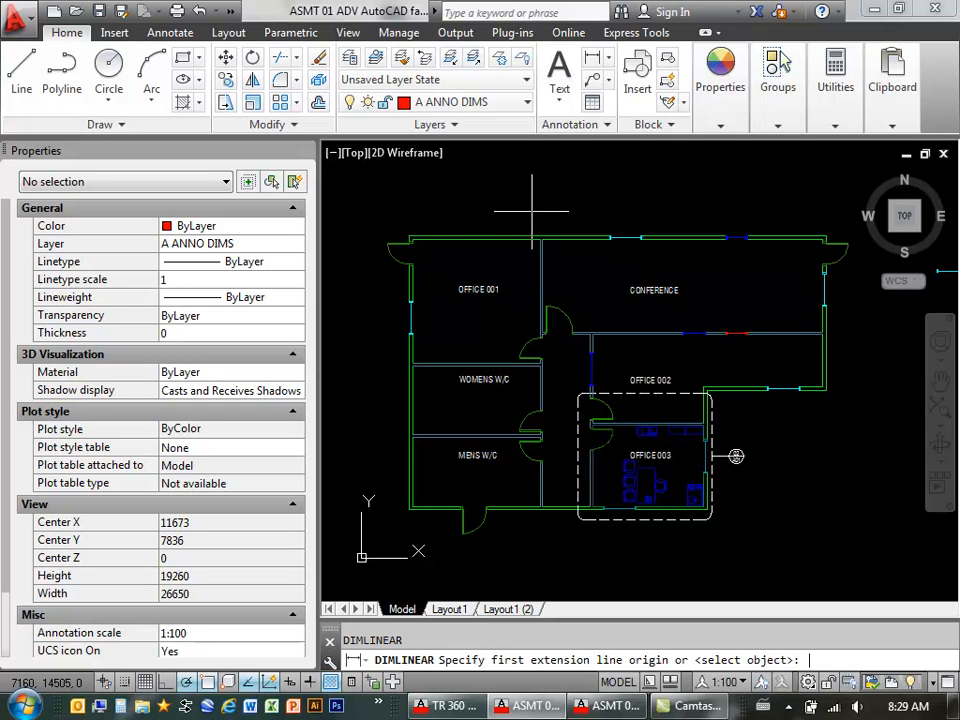
click(409, 236)
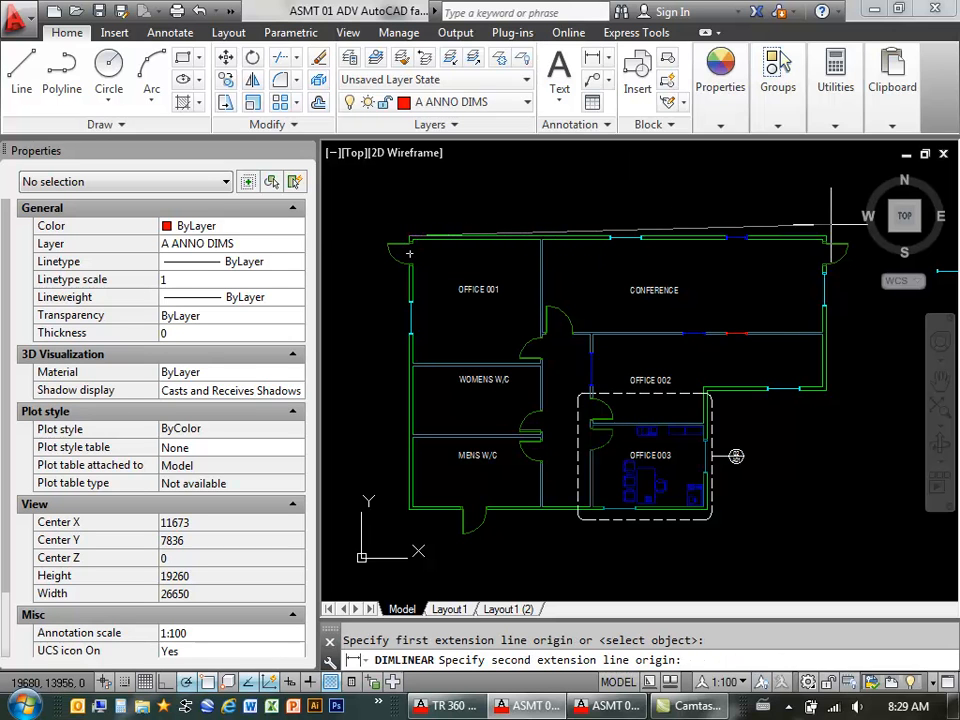
scroll(826, 238, up, 5)
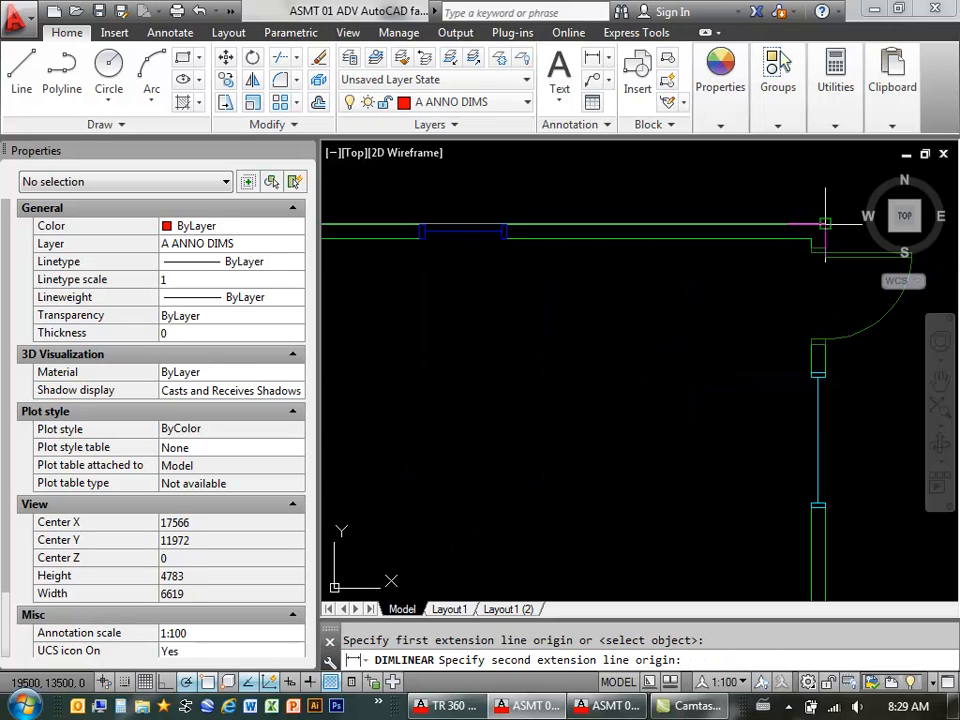
click(821, 242)
scroll(823, 240, down, 5)
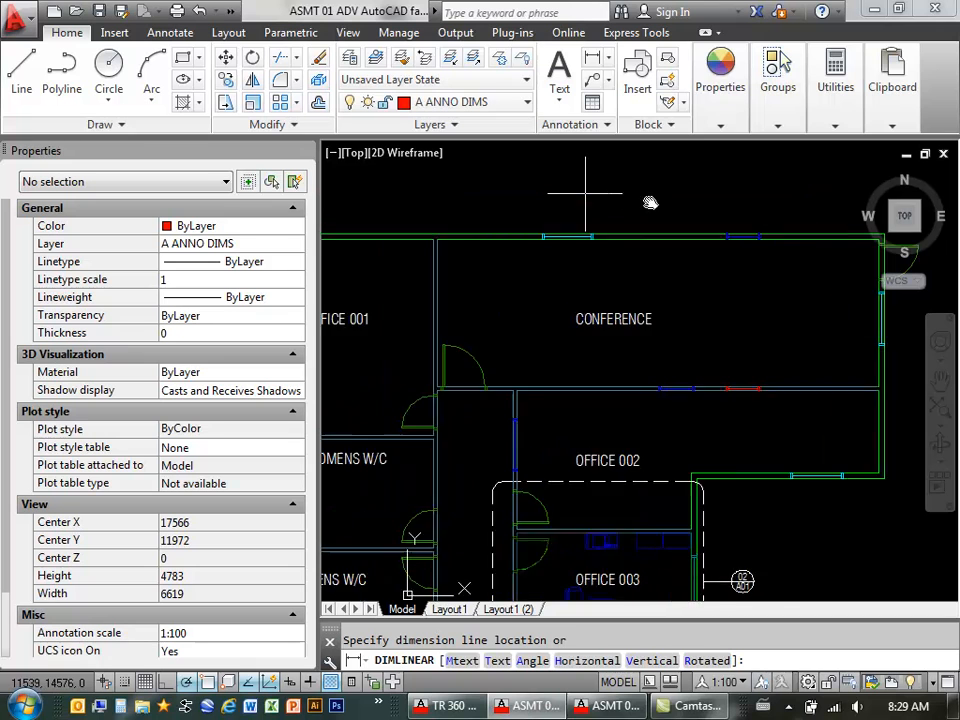
click(600, 214)
scroll(578, 210, down, 3)
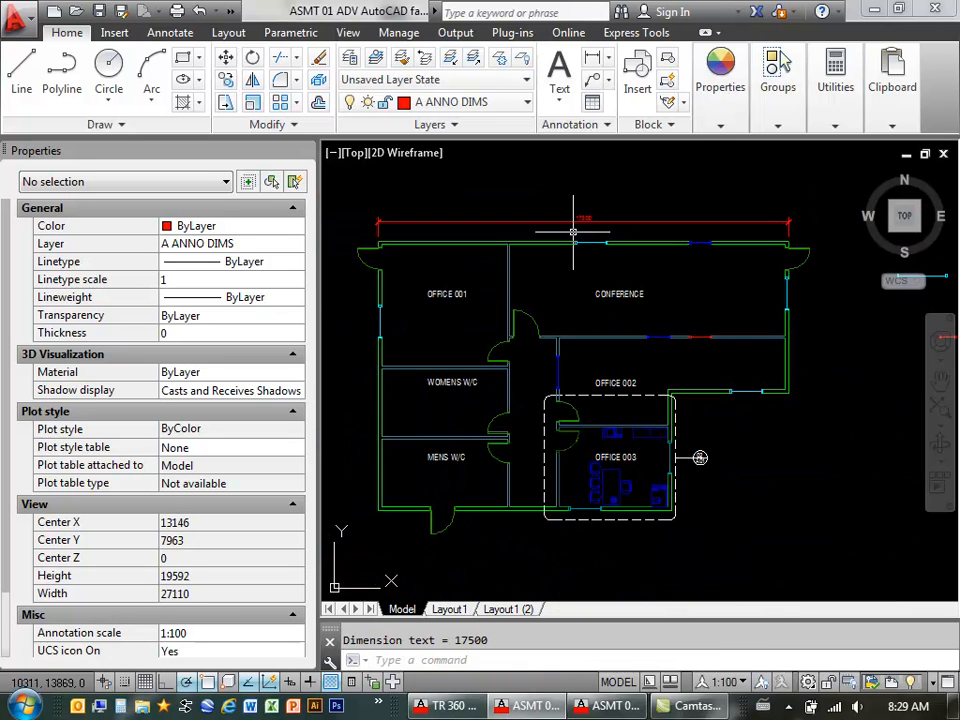
Step: Examine the text and ticks of the overall width dimension above the floor plan
scroll(599, 224, up, 3)
middle_drag(588, 217, 594, 287)
scroll(596, 284, up, 4)
scroll(534, 253, down, 2)
middle_drag(511, 260, 512, 278)
scroll(536, 279, up, 1)
scroll(536, 274, down, 7)
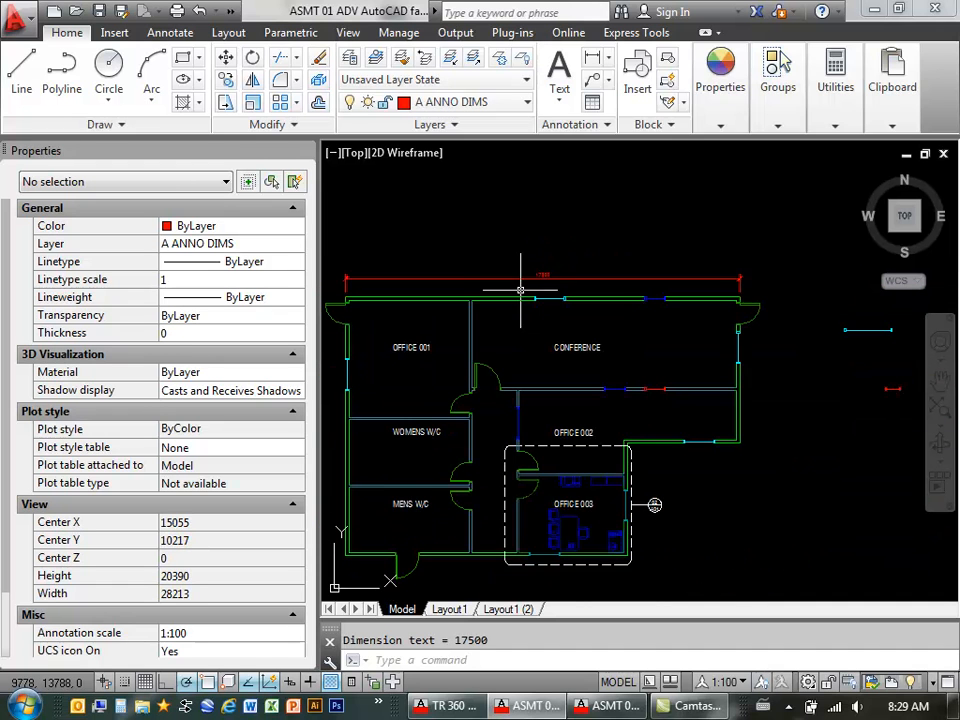
scroll(556, 273, up, 2)
mouse_move(550, 280)
middle_down()
mouse_move(560, 288)
mouse_move(566, 280)
middle_up()
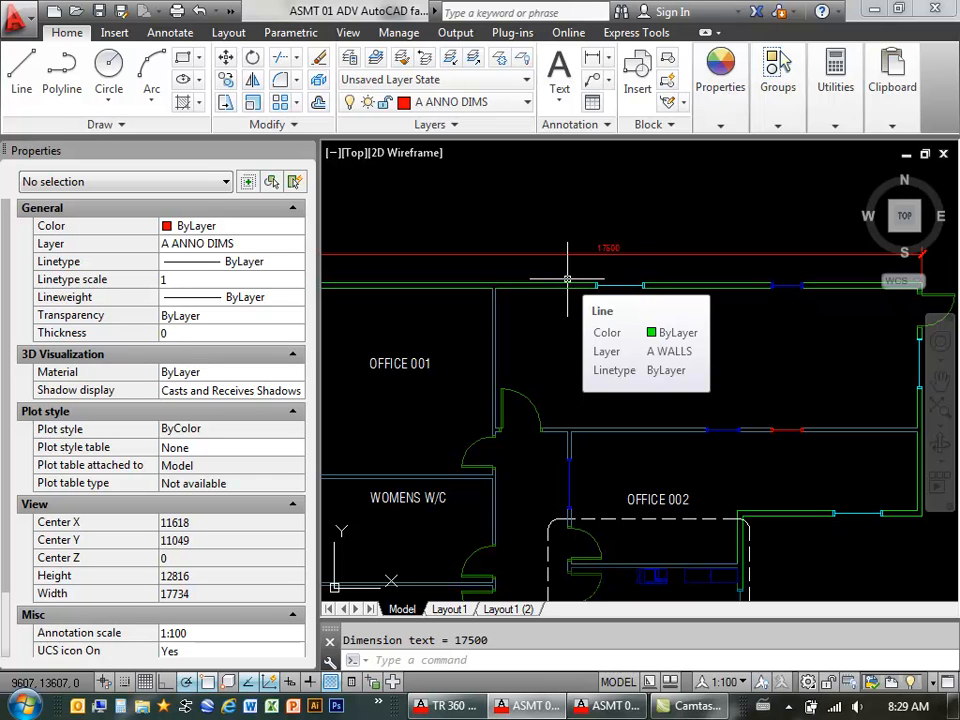
Step: Add a linear dimension for the outer width of OFFICE 003, placed below the dashed detail boundary
middle_drag(632, 491, 629, 332)
mouse_move(645, 466)
middle_down()
mouse_move(632, 350)
mouse_move(624, 366)
middle_up()
scroll(633, 347, up, 4)
scroll(633, 338, down, 2)
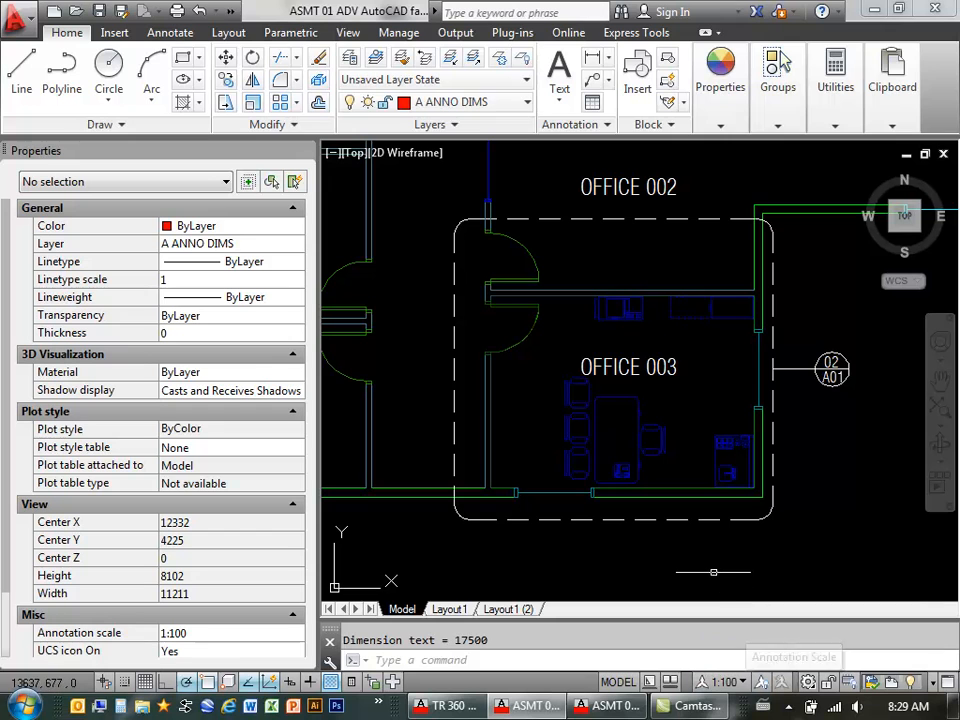
key(Return)
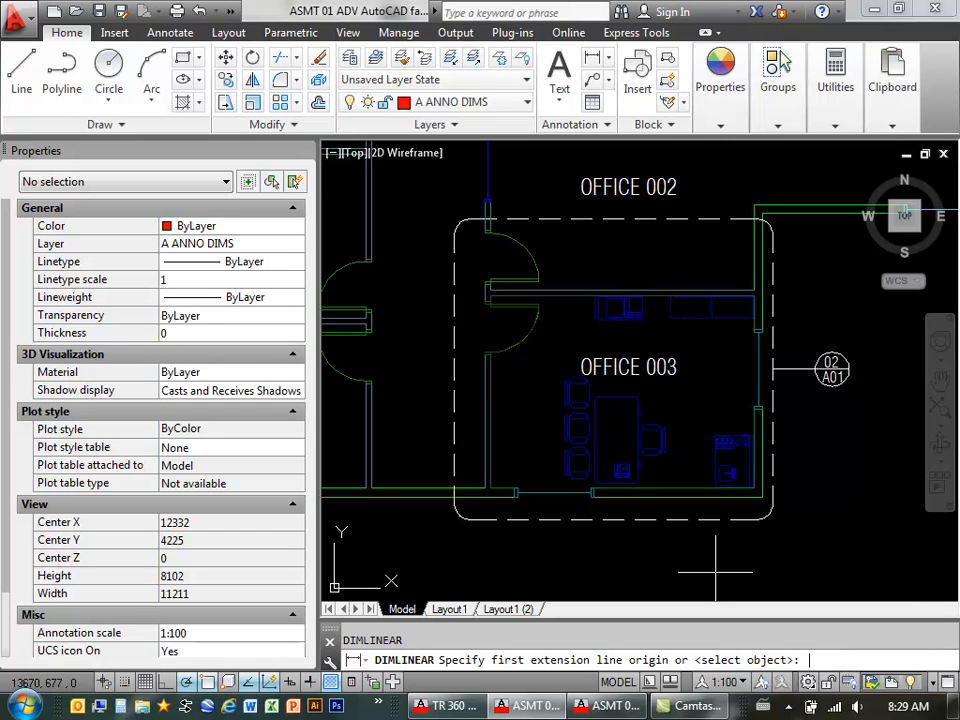
click(485, 490)
click(755, 497)
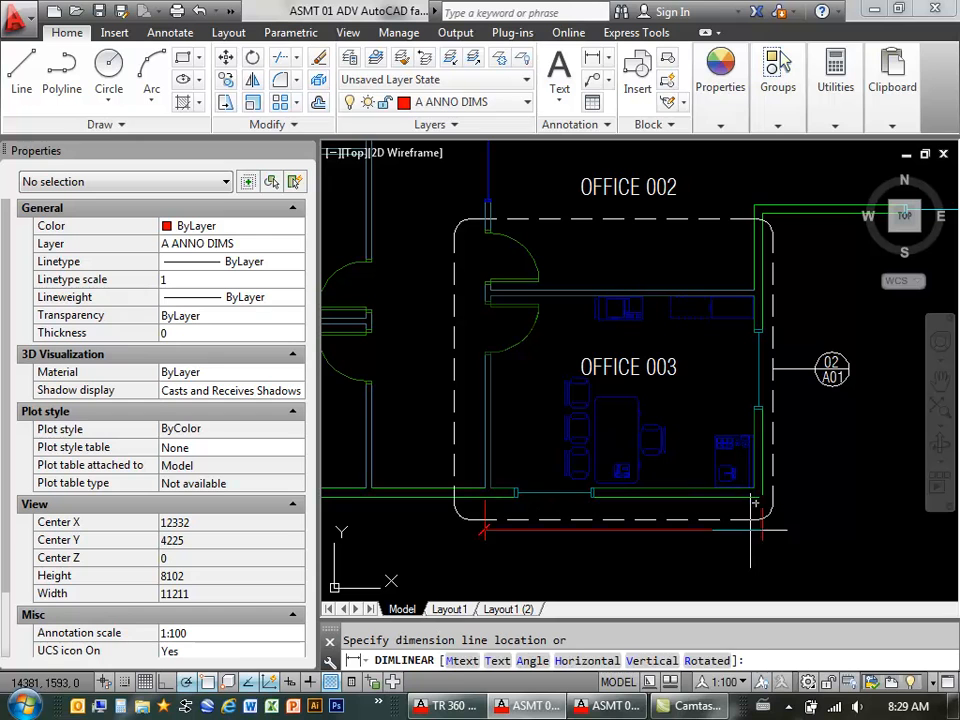
click(661, 552)
middle_drag(645, 531, 649, 509)
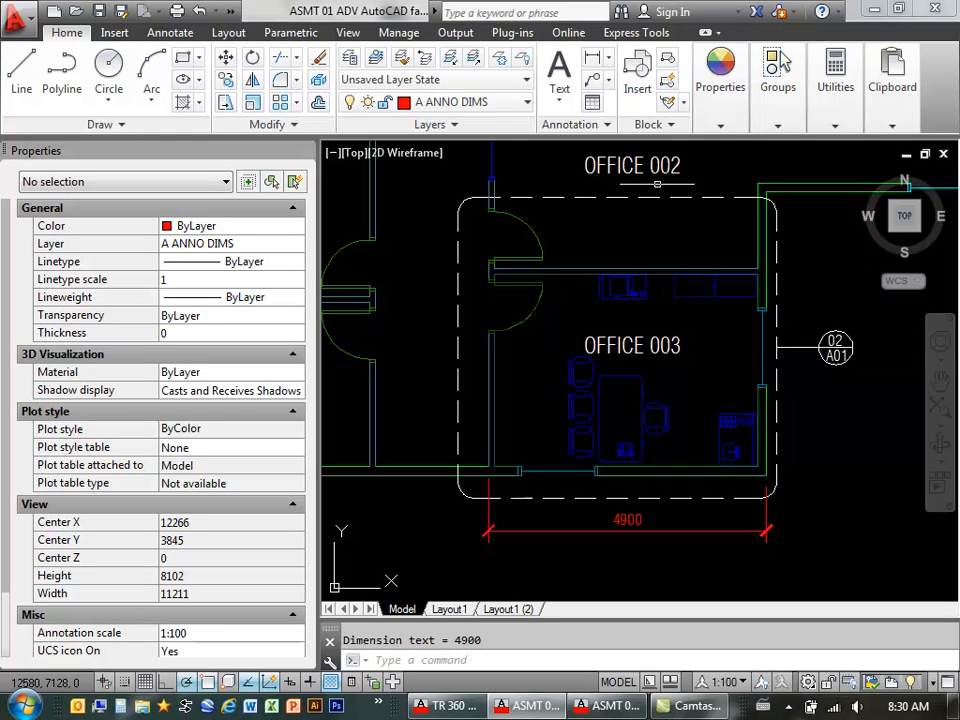
Step: Change the annotation scale to 1:50
mouse_move(616, 275)
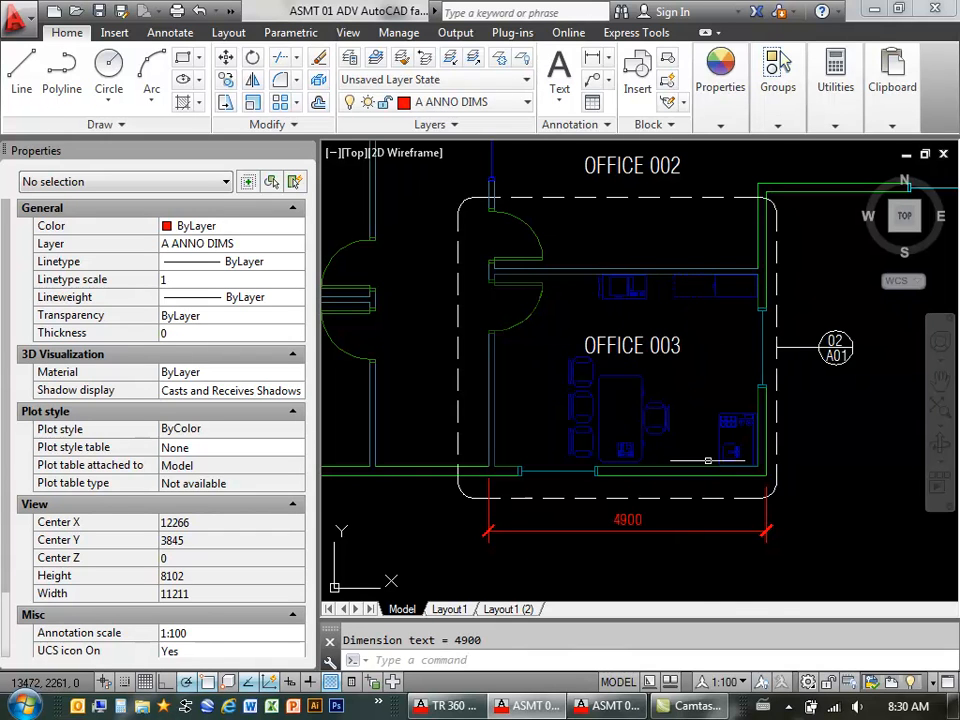
click(724, 683)
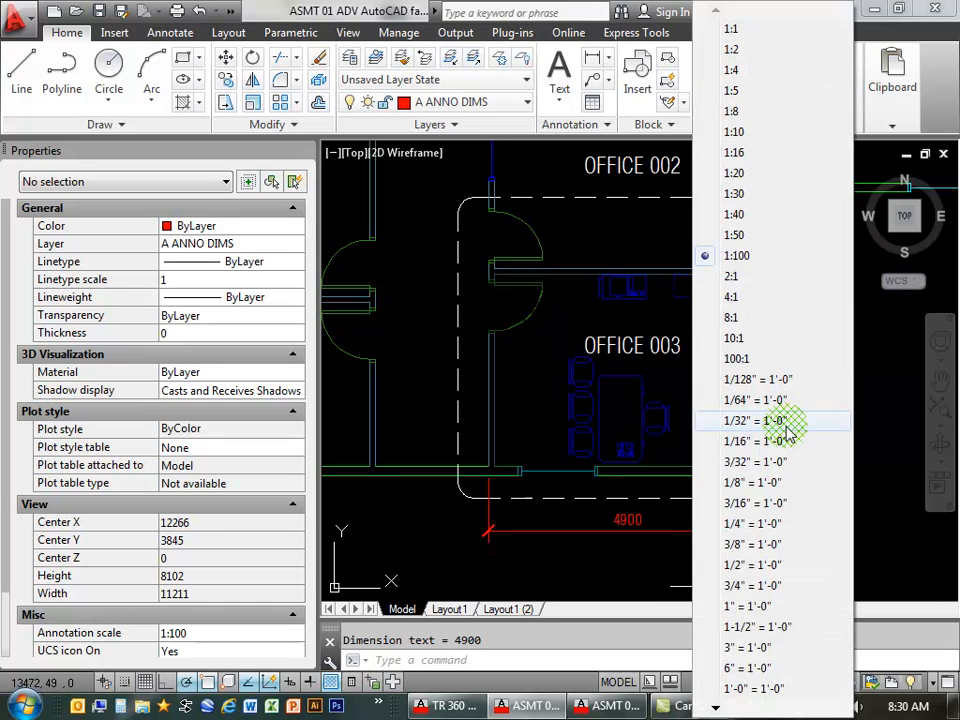
click(738, 236)
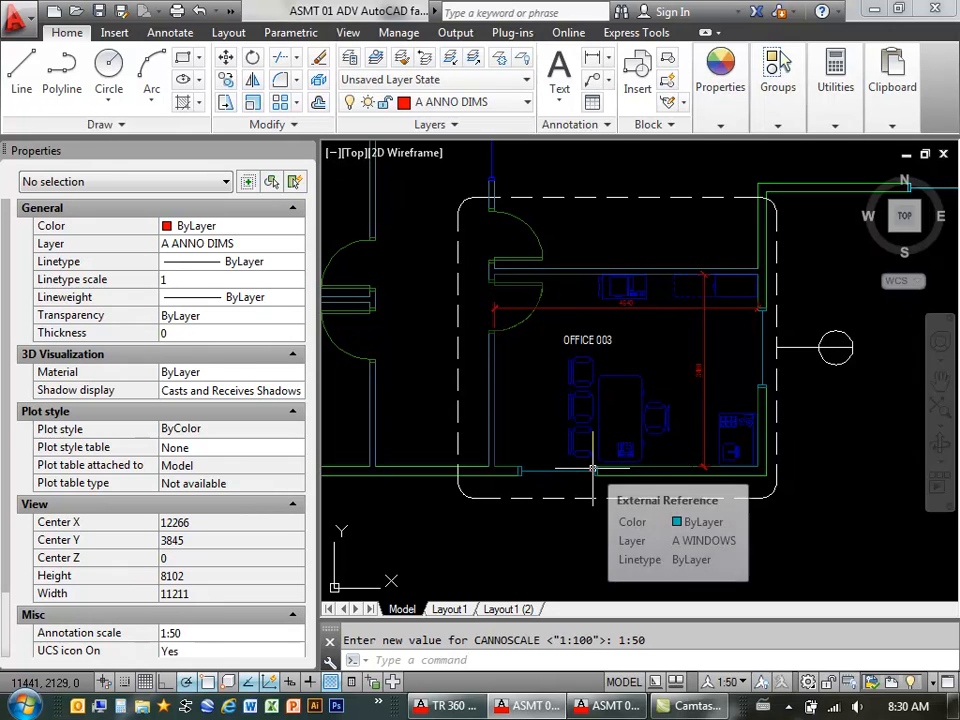
Step: Add a linear dimension for the inner width of OFFICE 003, running through the room below its label and across the desk
text(dli)
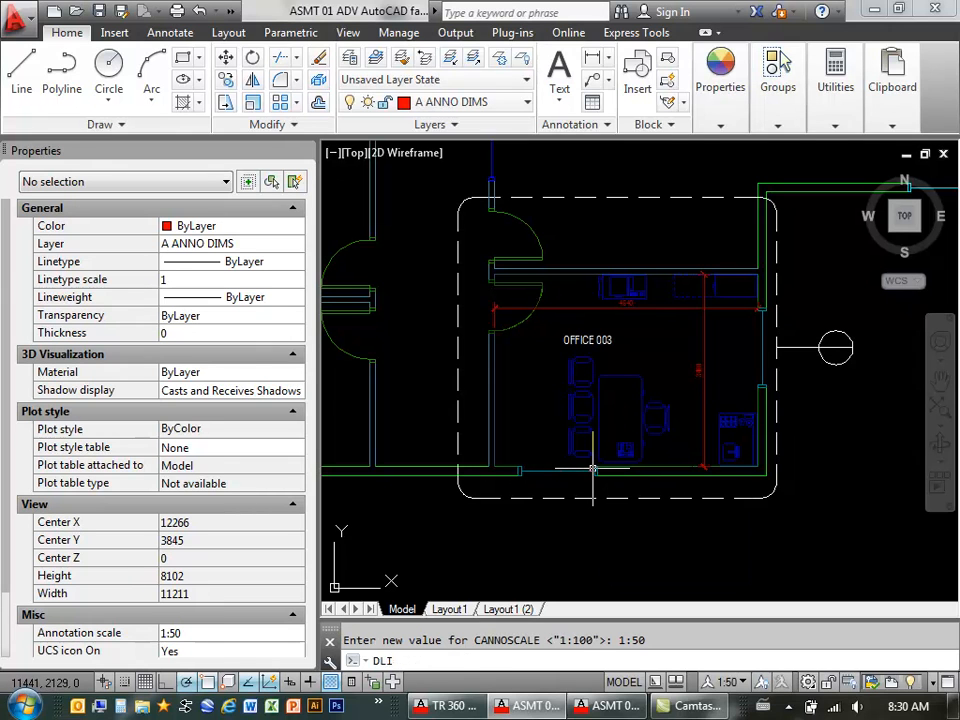
key(Return)
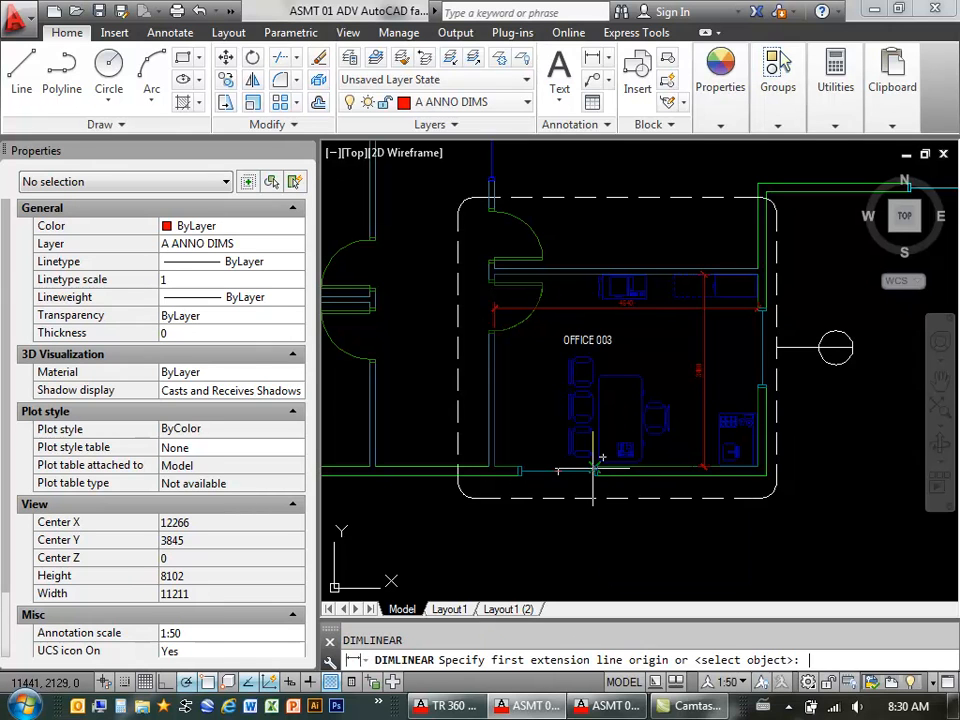
click(493, 372)
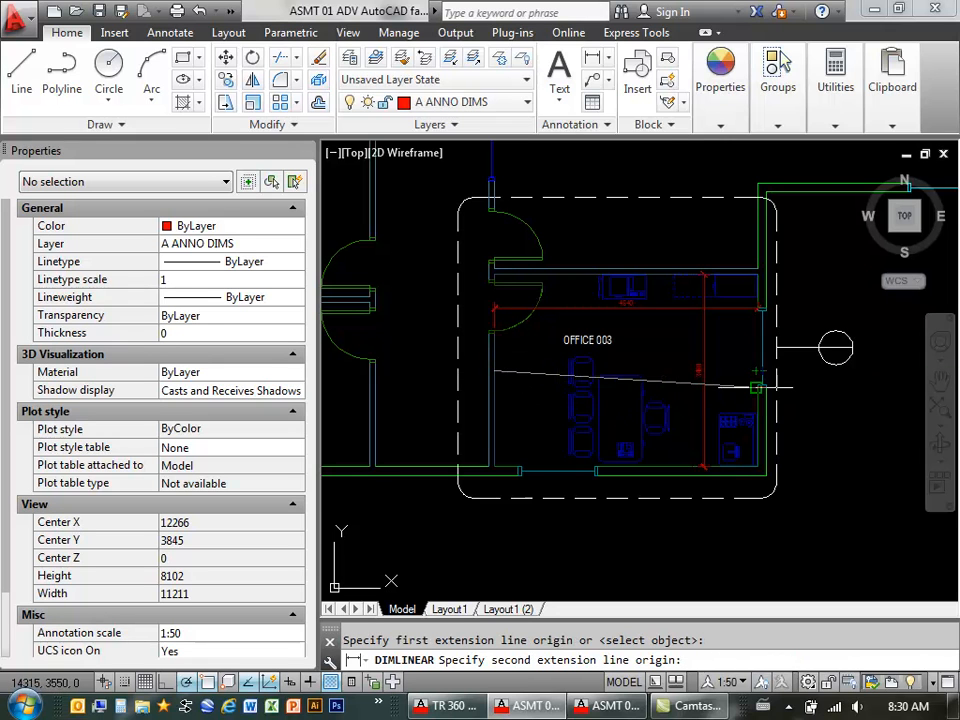
scroll(757, 396, up, 6)
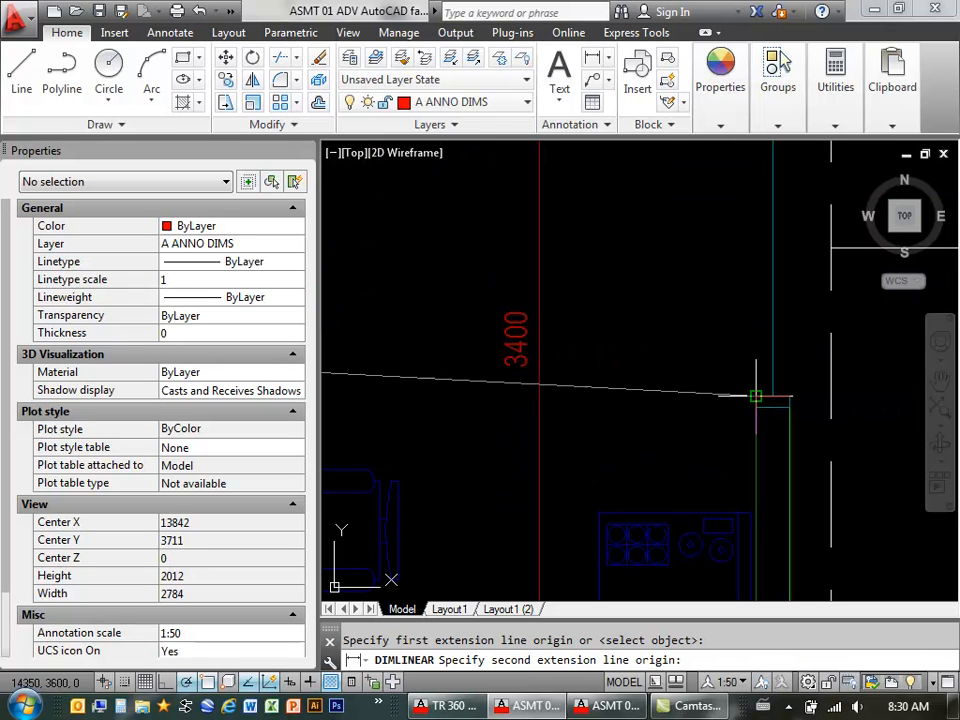
click(757, 396)
scroll(572, 286, down, 4)
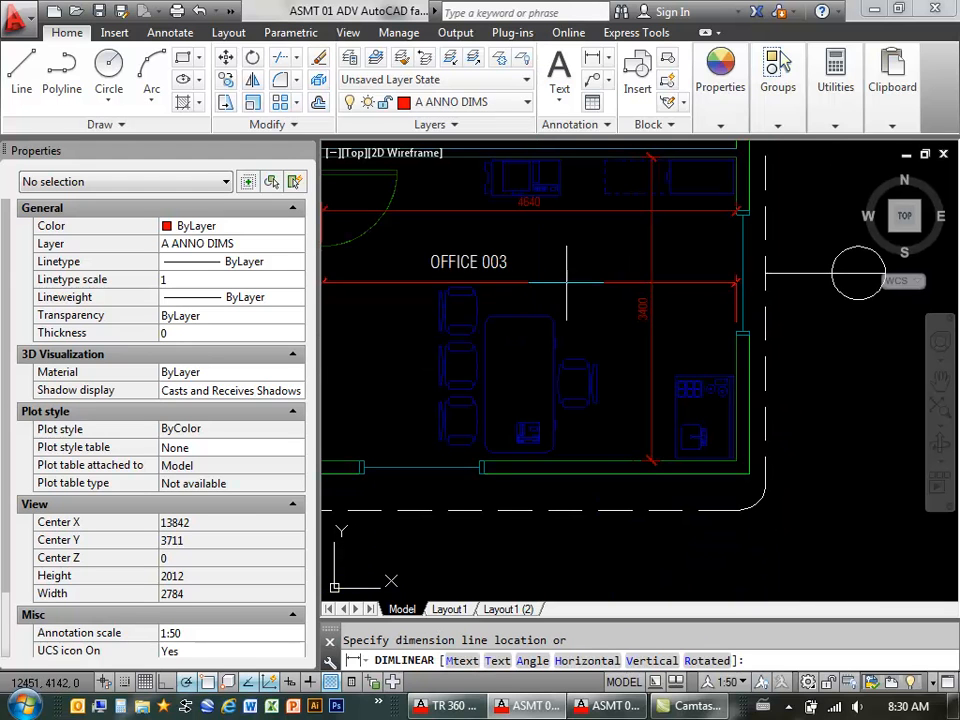
click(528, 341)
mouse_move(528, 345)
middle_down()
mouse_move(525, 377)
mouse_move(578, 358)
mouse_move(577, 404)
middle_up()
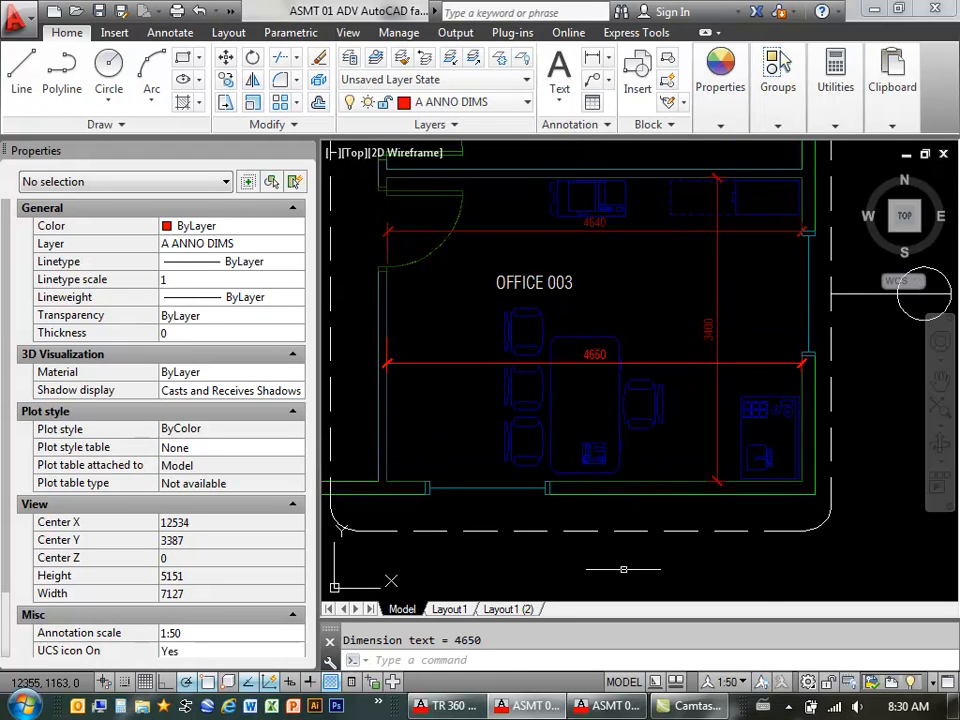
Step: Switch the annotation scale to 1:100 and back to 1:50 to compare which dimensions are displayed around OFFICE 003
click(732, 681)
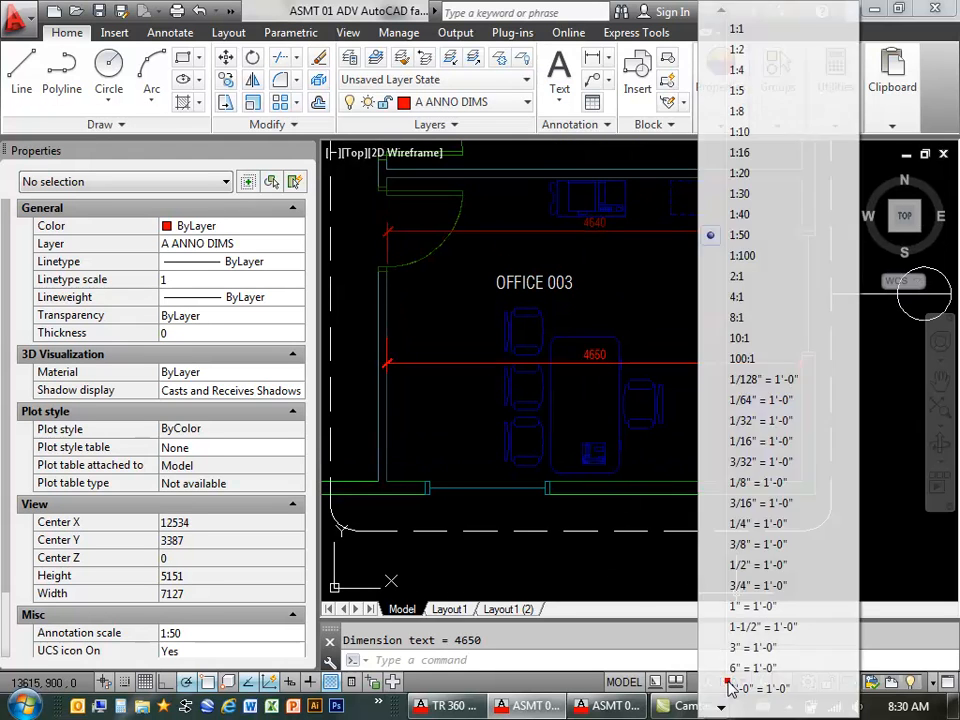
click(763, 256)
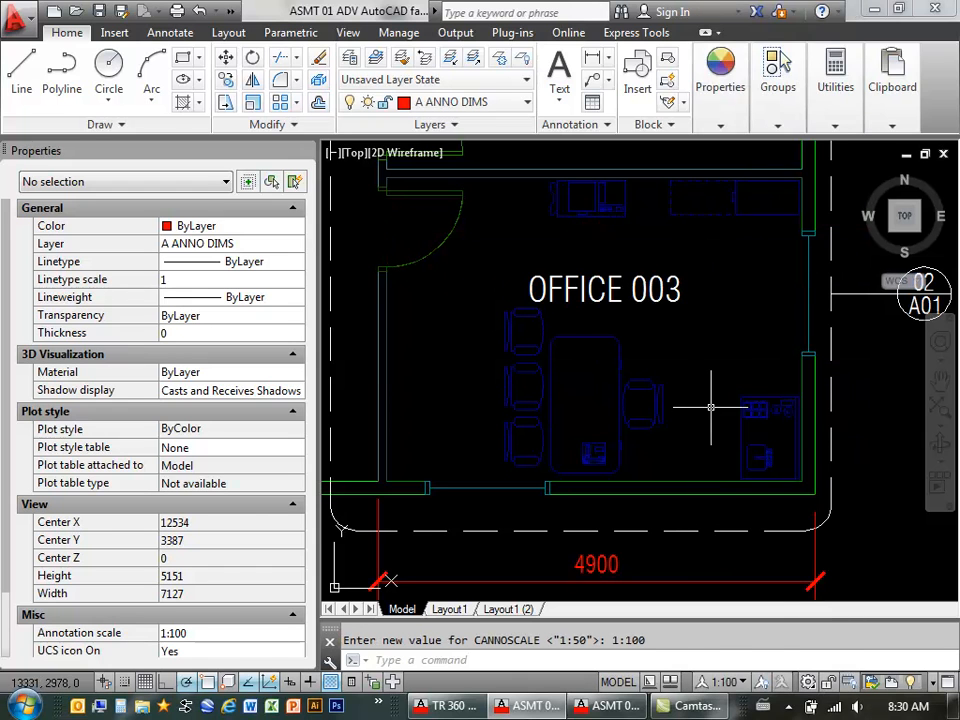
click(730, 682)
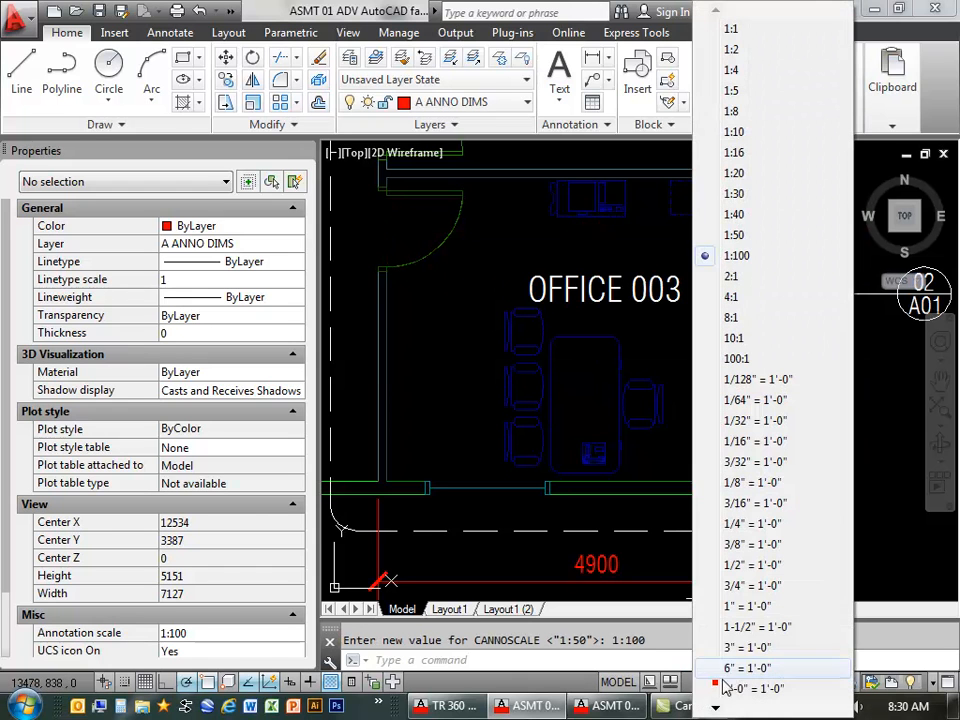
click(740, 235)
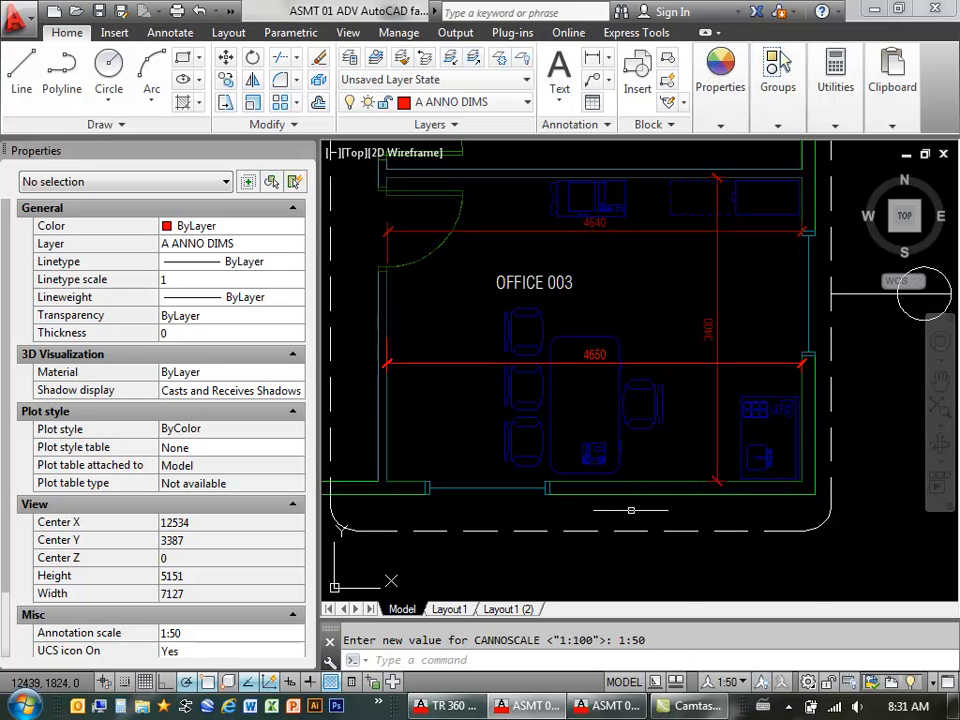
Step: Toggle annotation visibility to compare both modes, leaving annotative objects of all scales shown
click(763, 683)
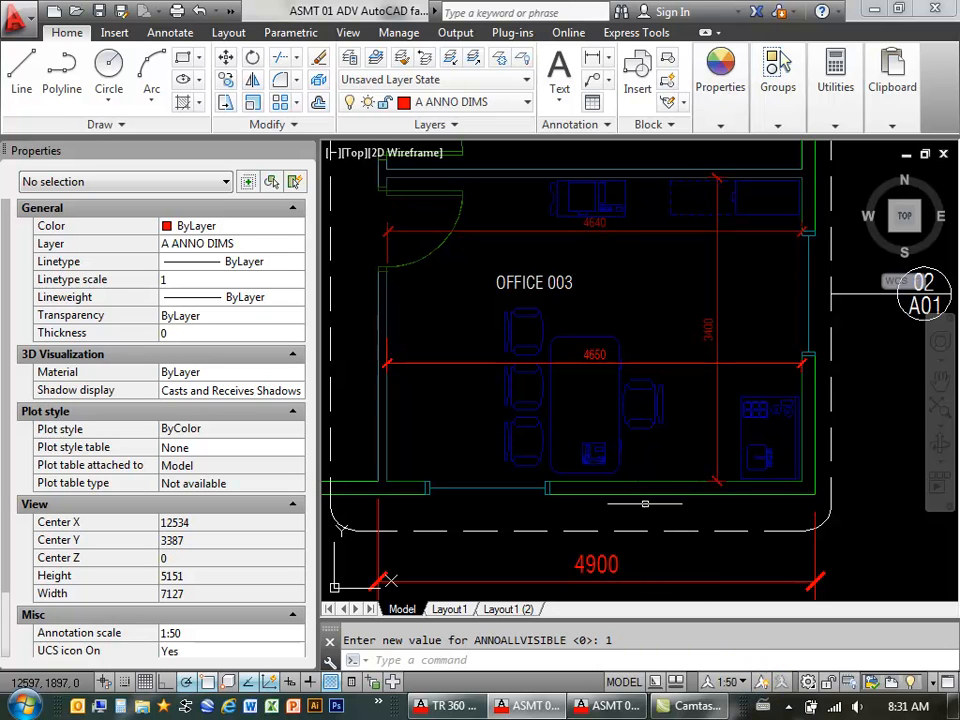
middle_drag(629, 502, 632, 420)
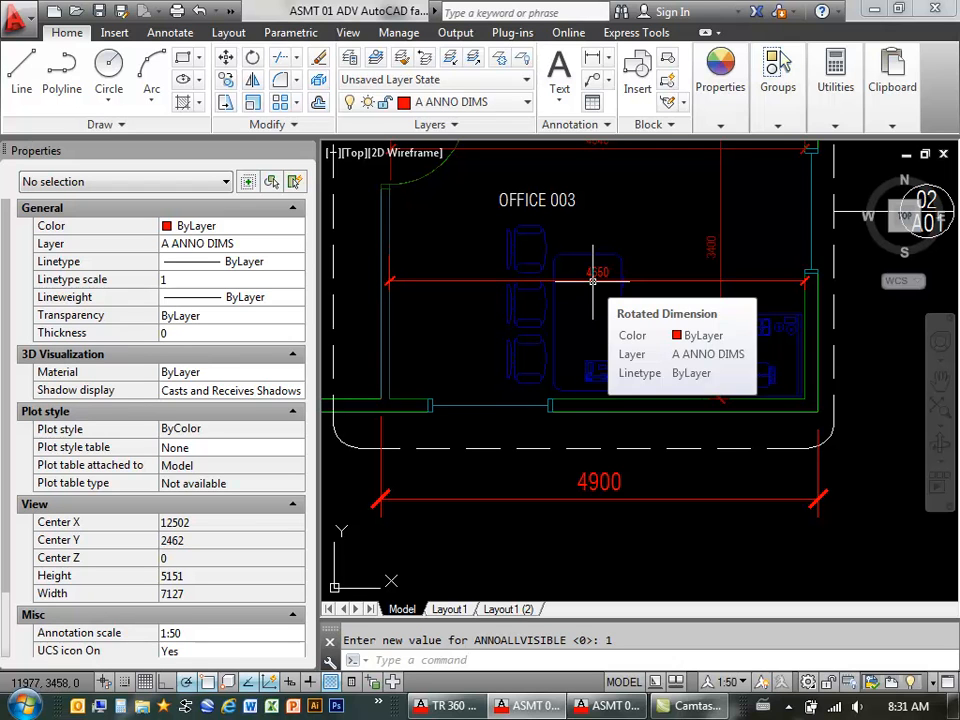
click(765, 684)
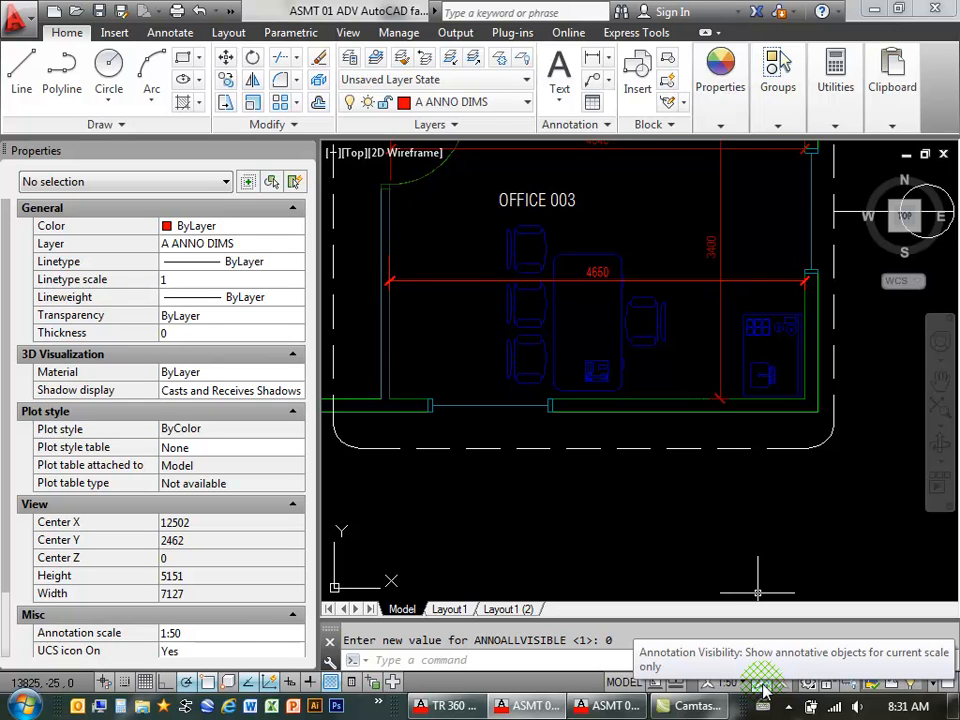
click(762, 688)
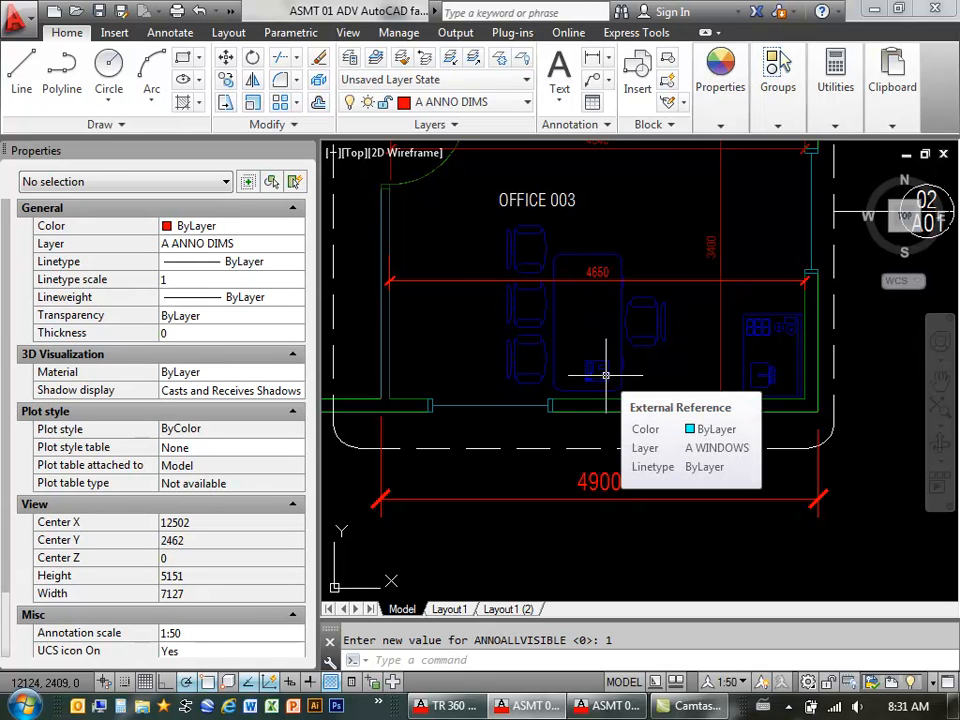
Step: Set the annotation scale to 1:20 and toggle annotation visibility off and back on to compare the displayed annotations
click(731, 684)
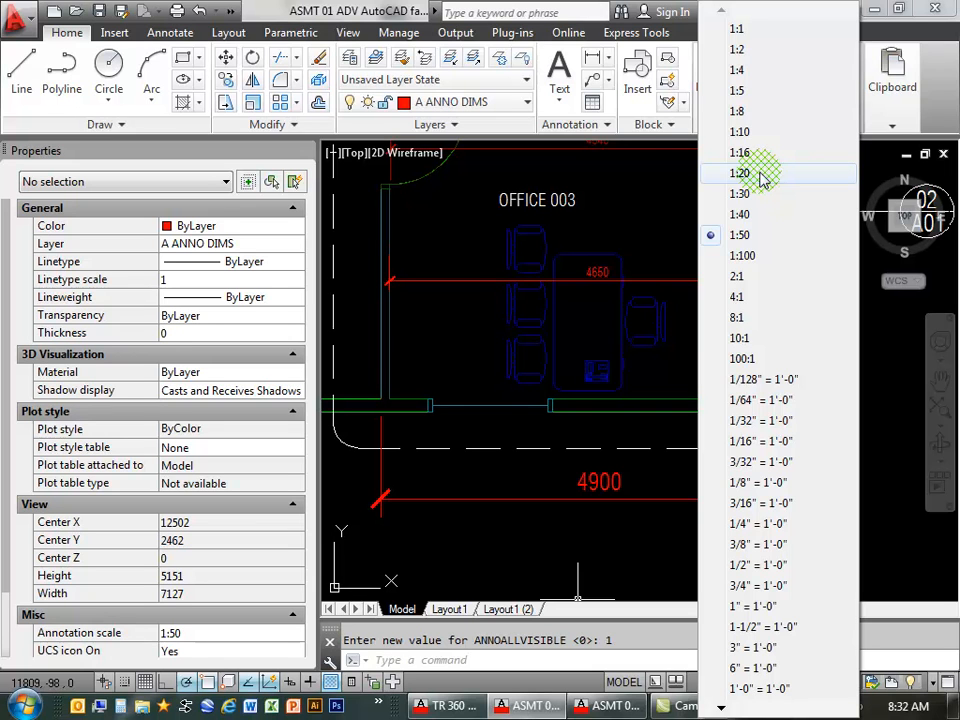
click(762, 178)
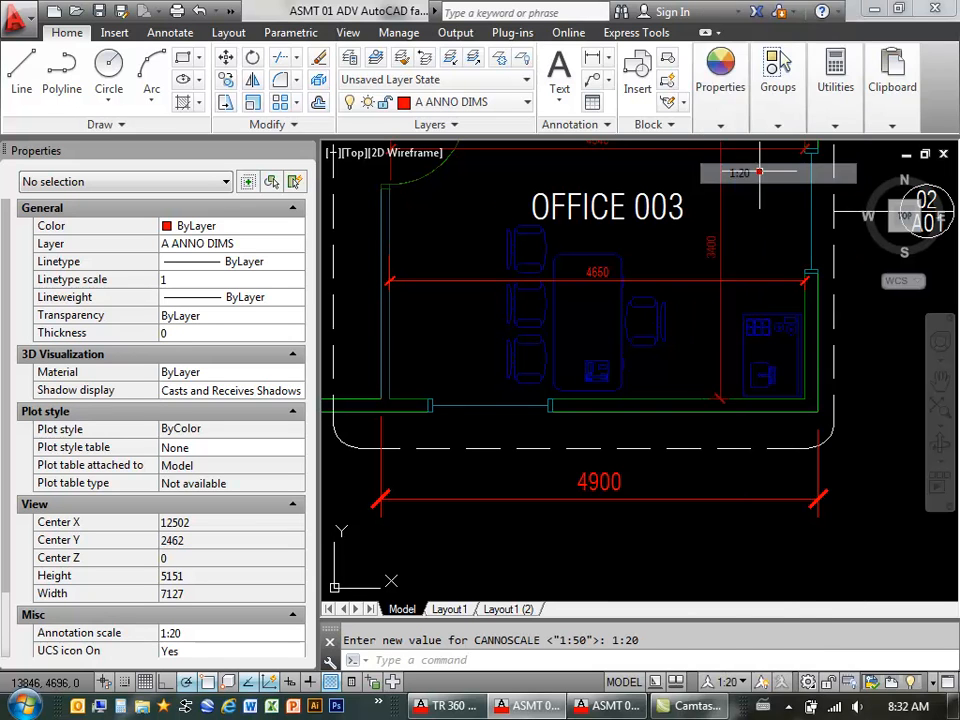
click(762, 685)
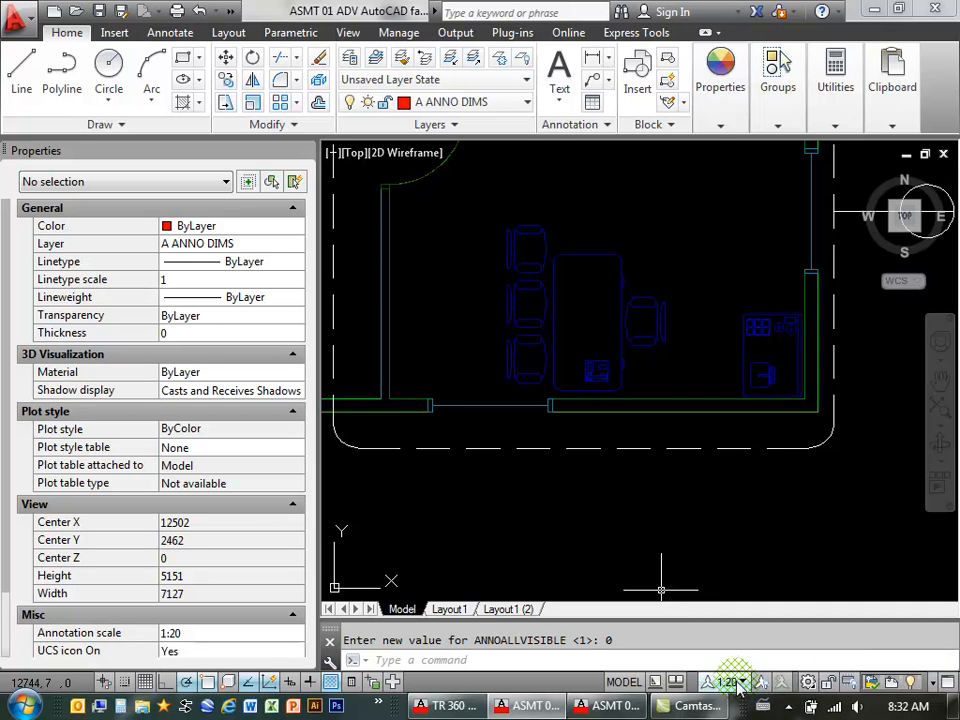
click(762, 684)
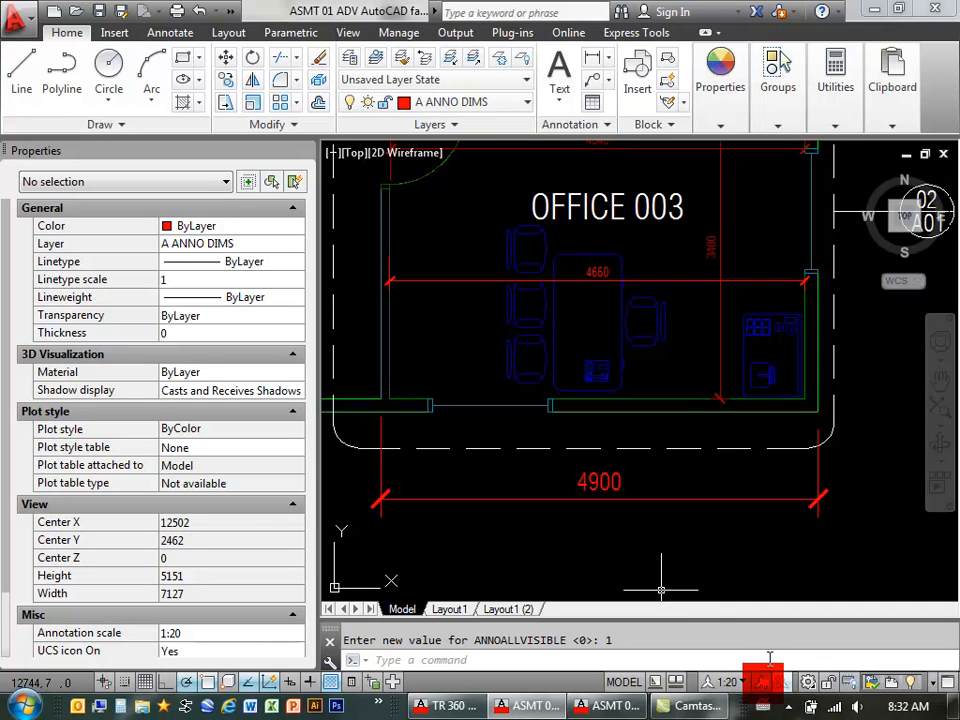
Step: Add the 1:20 scale to the object scale list of the inner width dimension in OFFICE 003 using OBJECTSCALE
click(598, 272)
key(Escape)
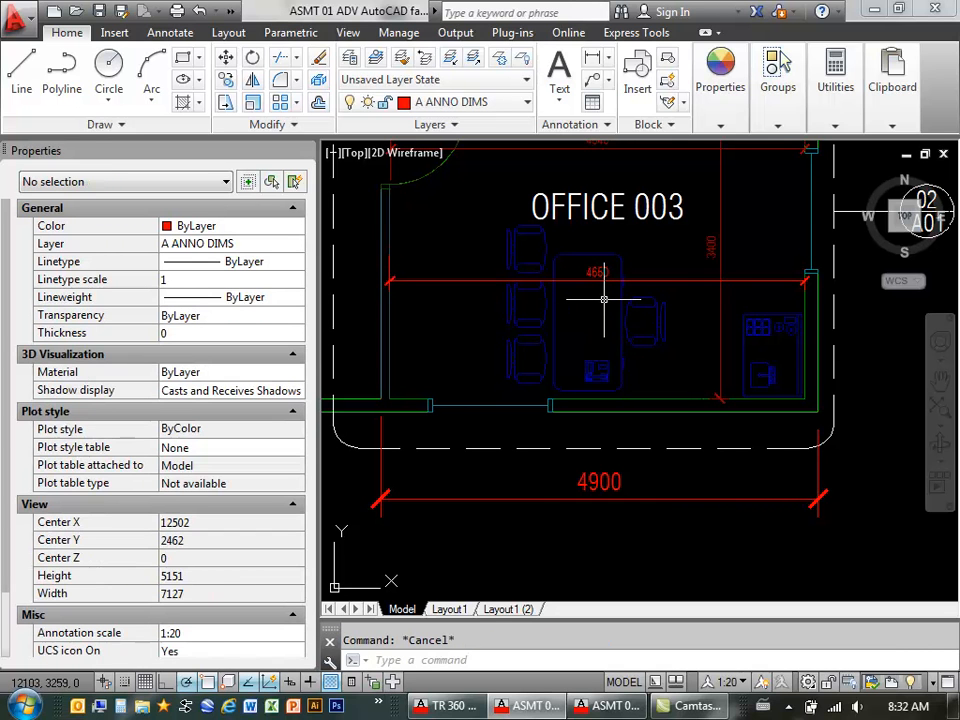
text(OBJECTSCALE)
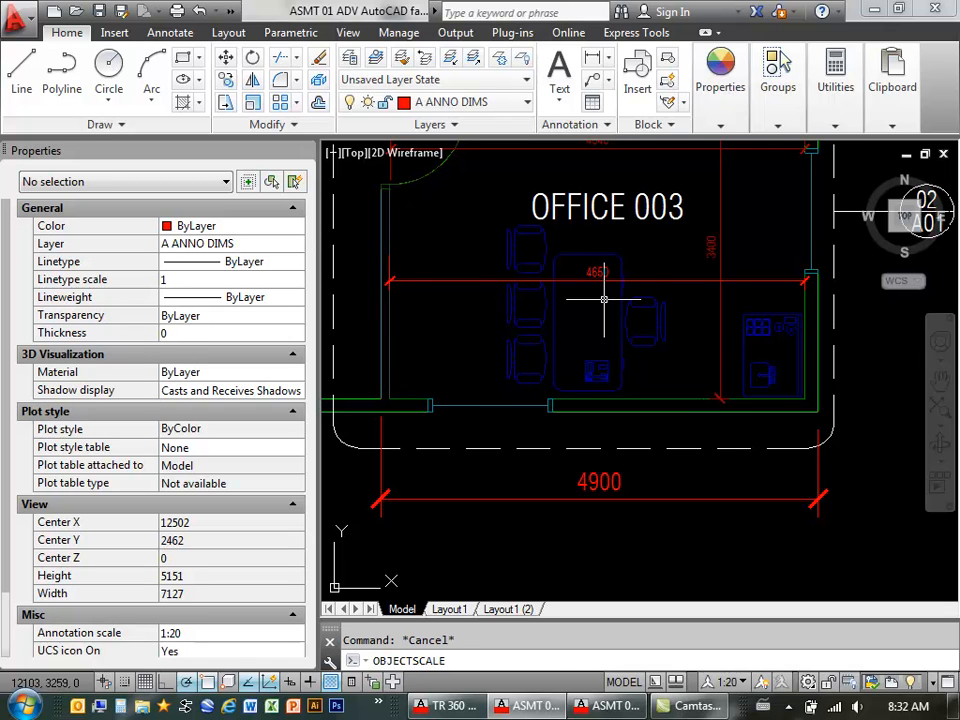
key(Return)
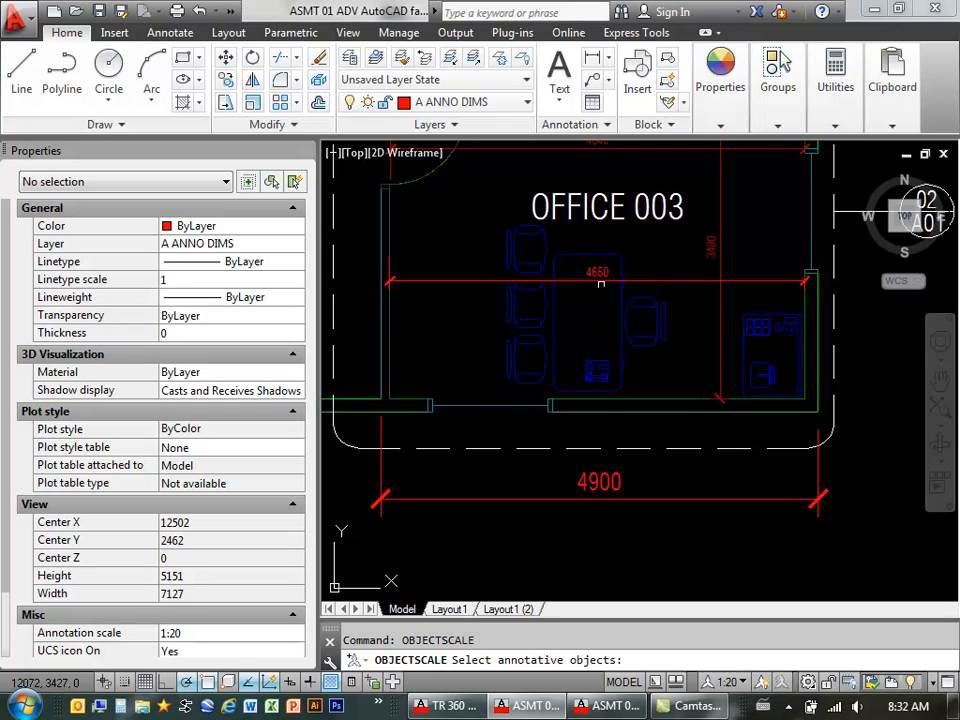
click(594, 272)
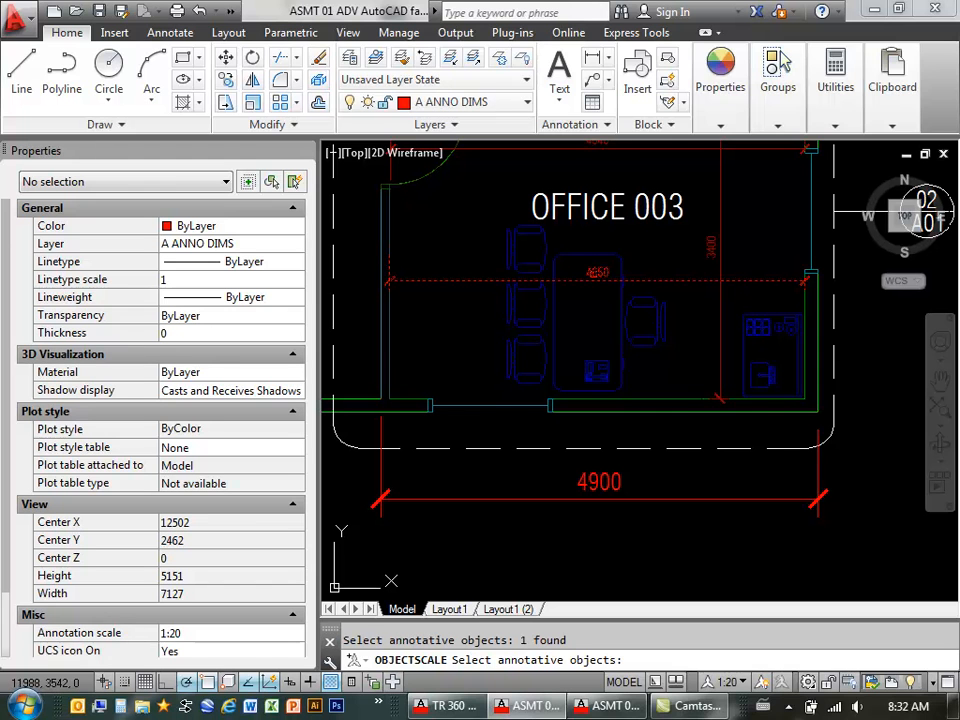
key(Return)
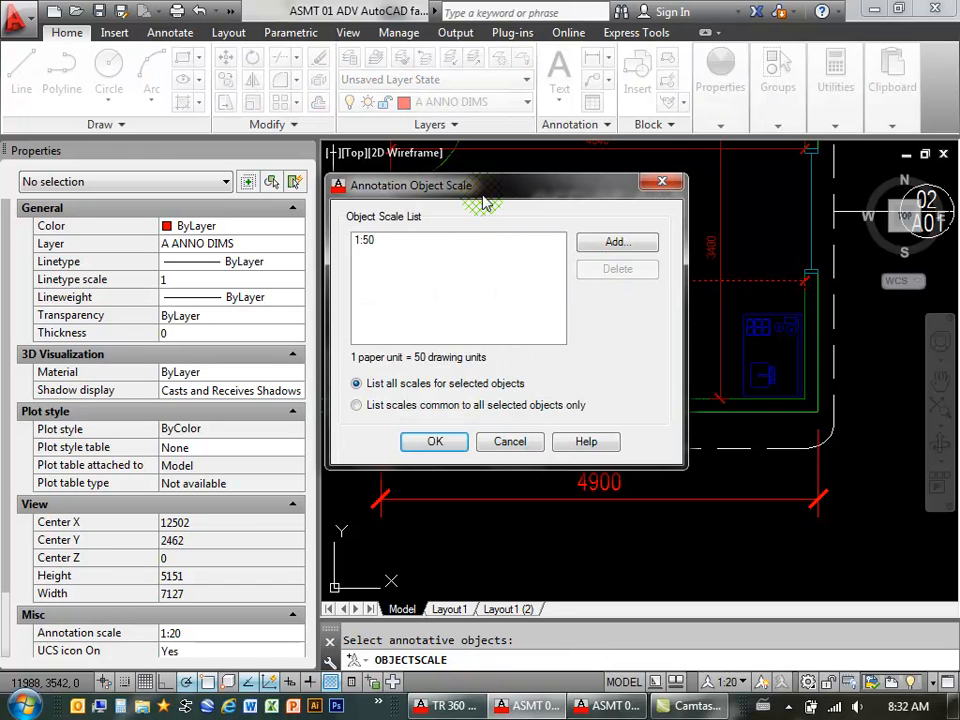
mouse_move(476, 197)
mouse_down()
mouse_move(532, 223)
mouse_move(531, 241)
mouse_move(533, 226)
mouse_up()
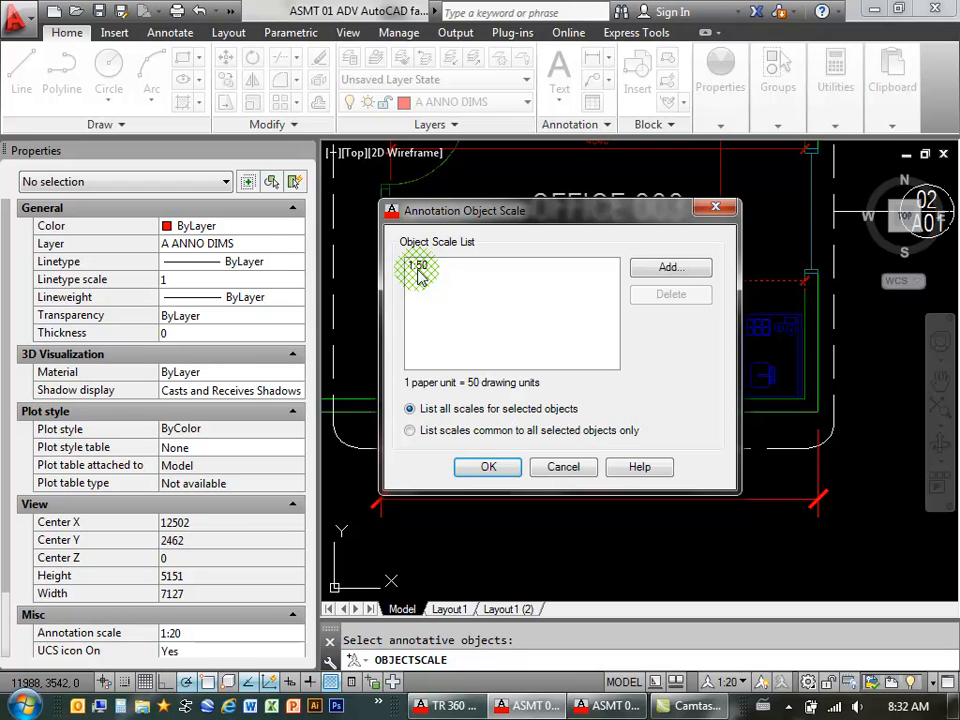
click(669, 267)
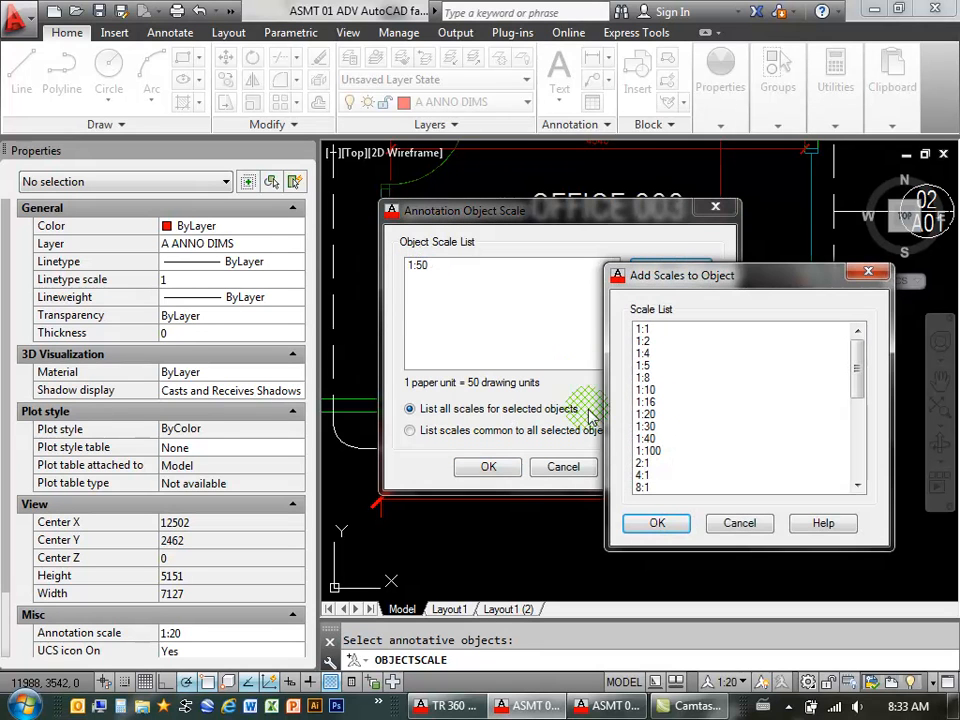
click(665, 415)
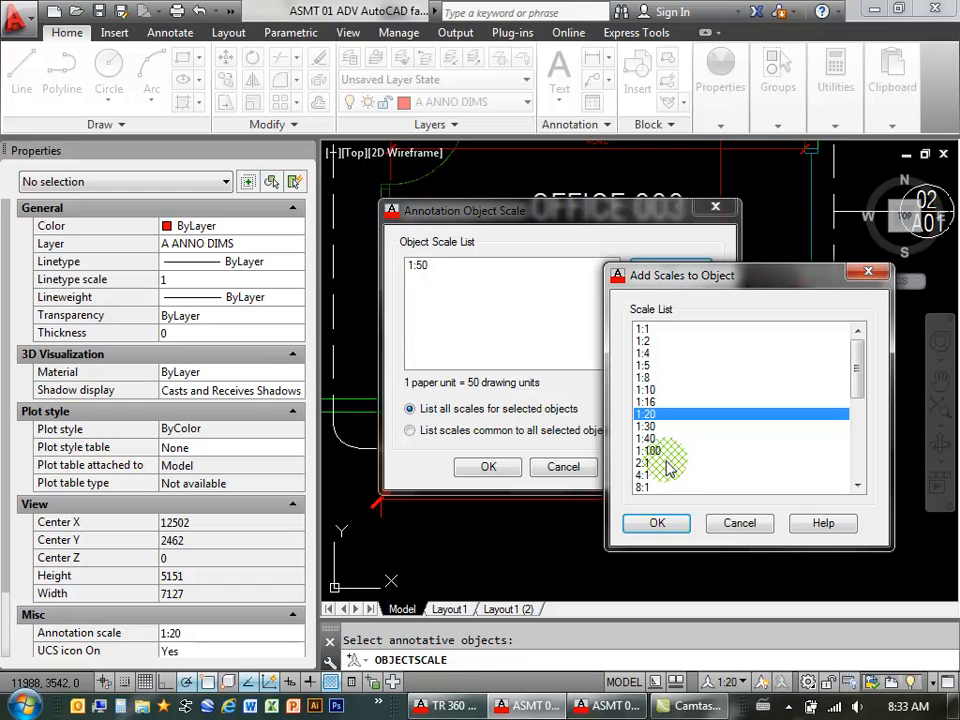
click(657, 523)
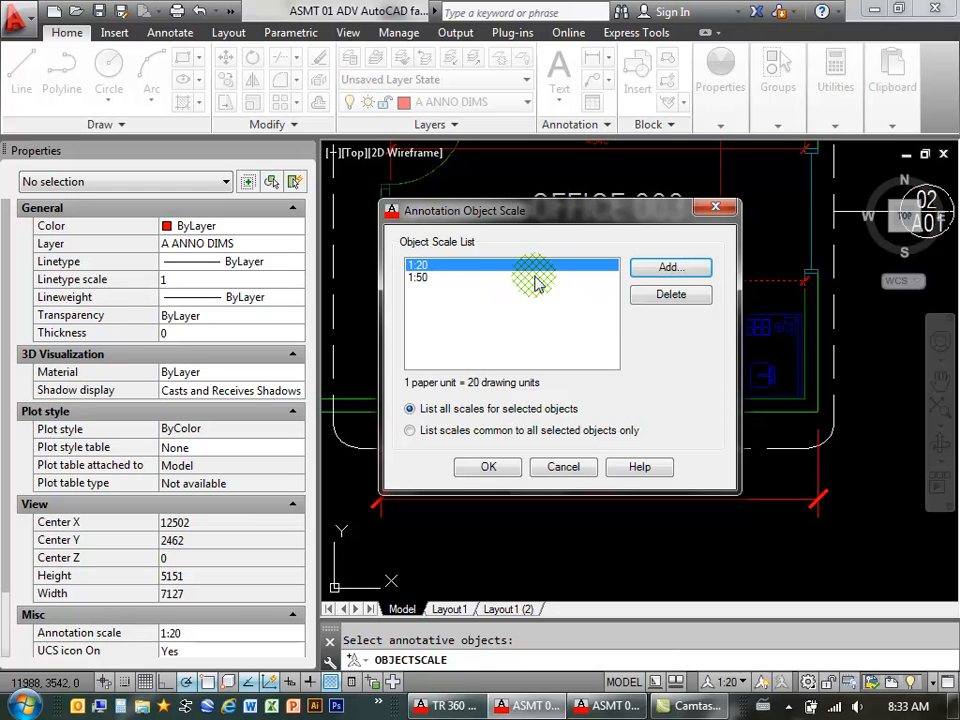
click(486, 467)
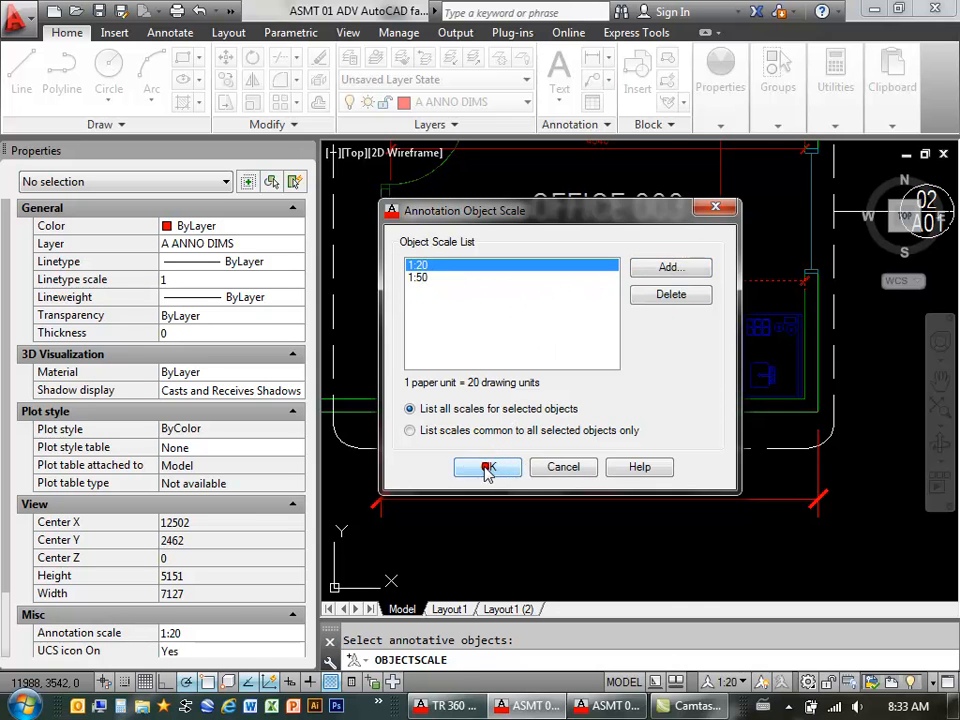
Step: Show annotative objects for the current scale only and inspect the inner width dimension's text
click(763, 684)
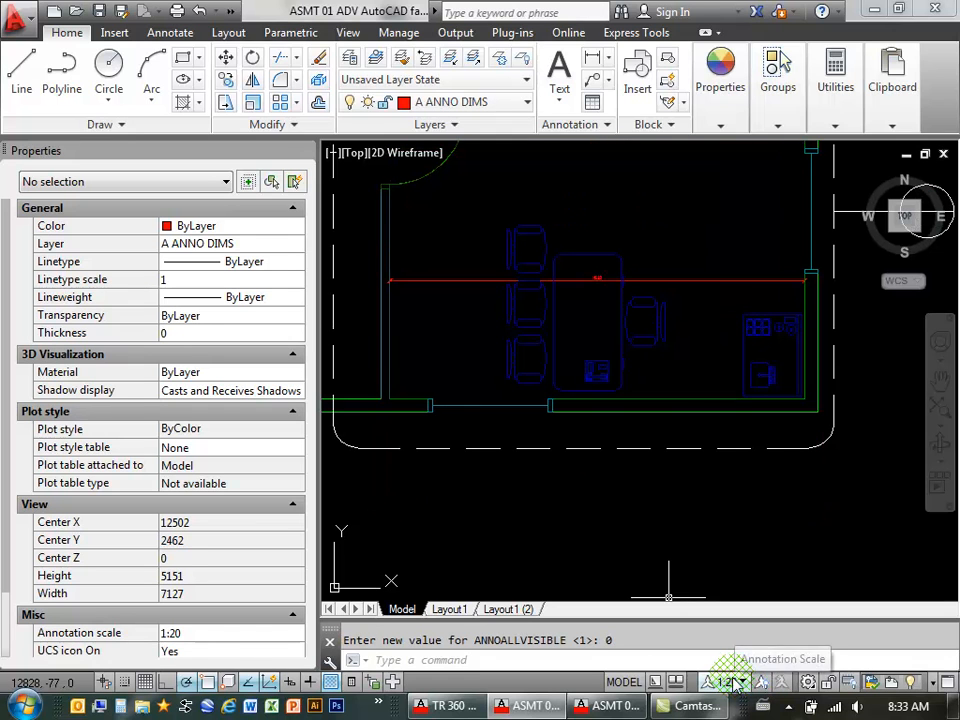
scroll(590, 284, up, 8)
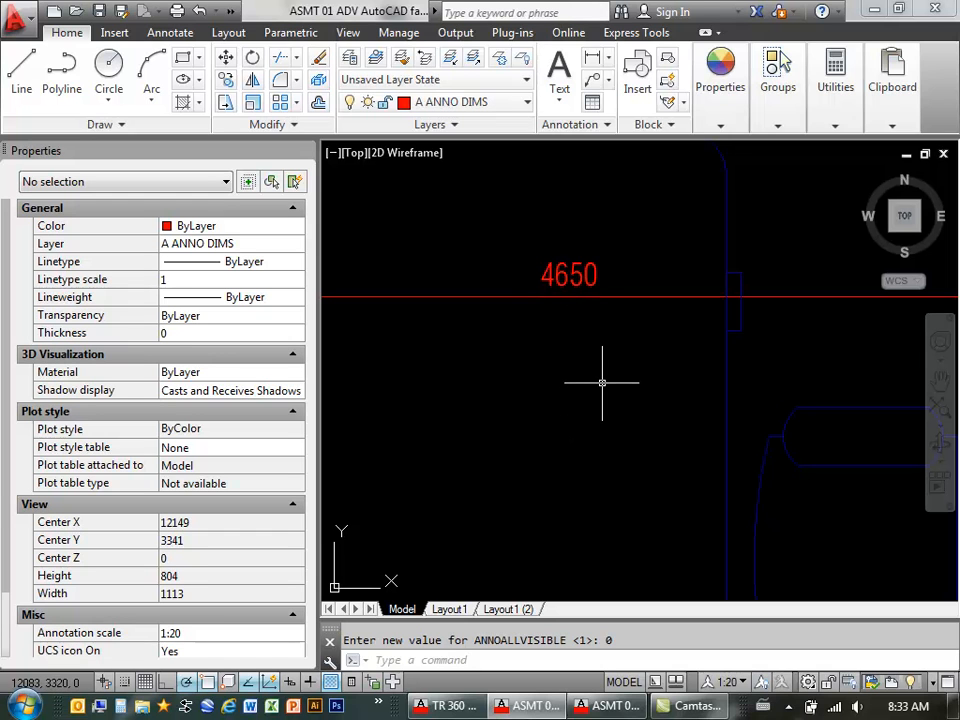
scroll(602, 382, down, 8)
scroll(640, 360, up, 2)
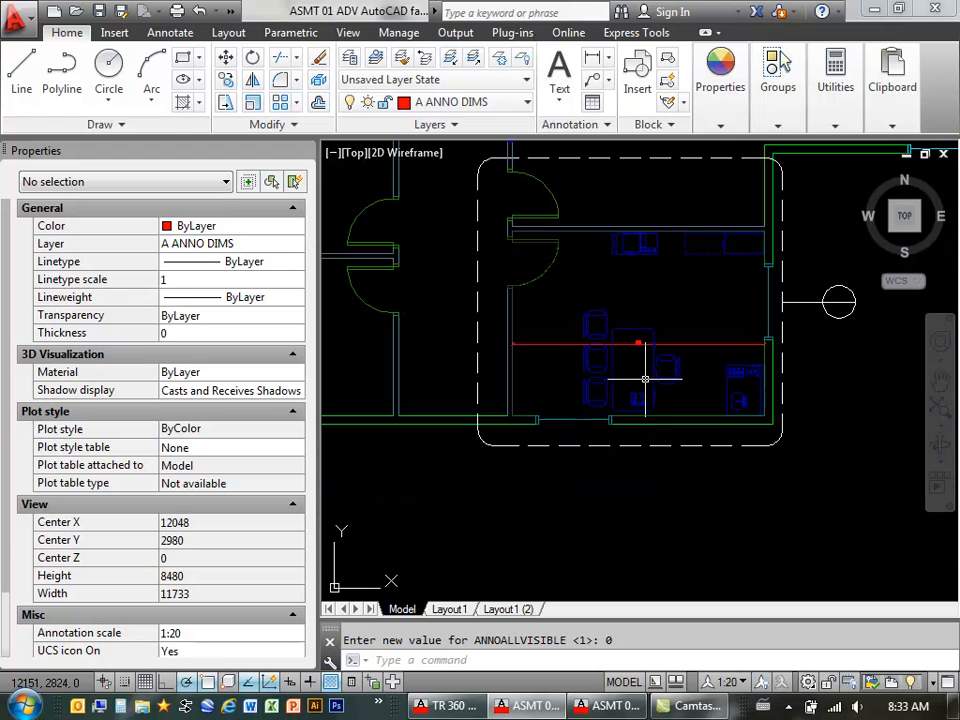
Step: Review the available annotation scales and examine the room's inner width dimension at the 1:20 scale
click(736, 684)
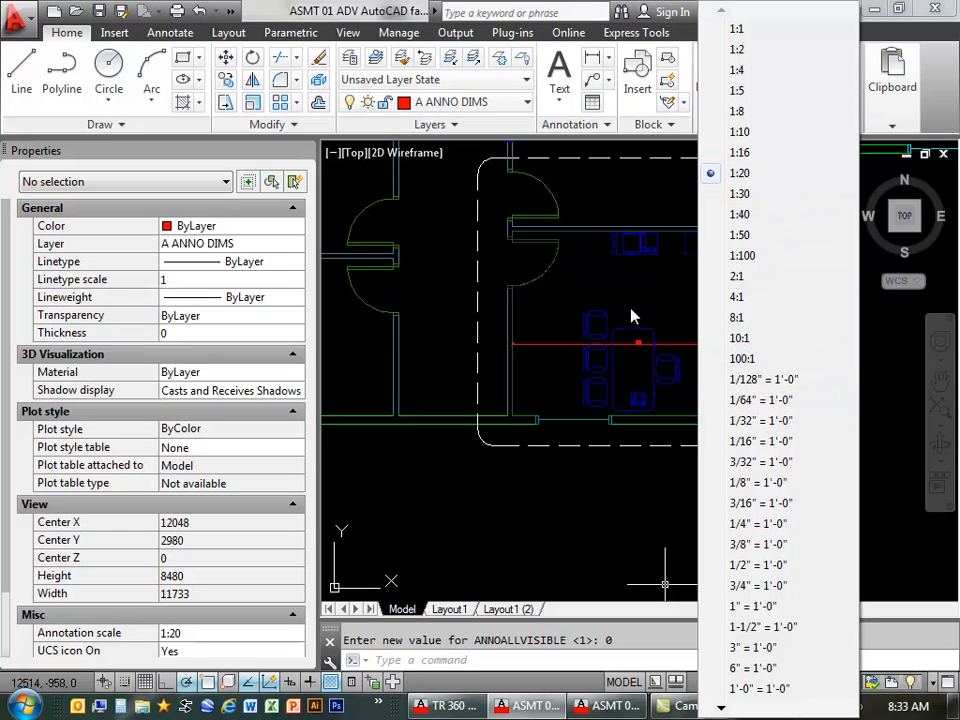
key(Escape)
key(Escape)
middle_drag(630, 387, 587, 450)
scroll(601, 424, up, 2)
scroll(620, 433, up, 2)
scroll(564, 388, down, 4)
scroll(580, 383, up, 2)
middle_drag(586, 381, 593, 366)
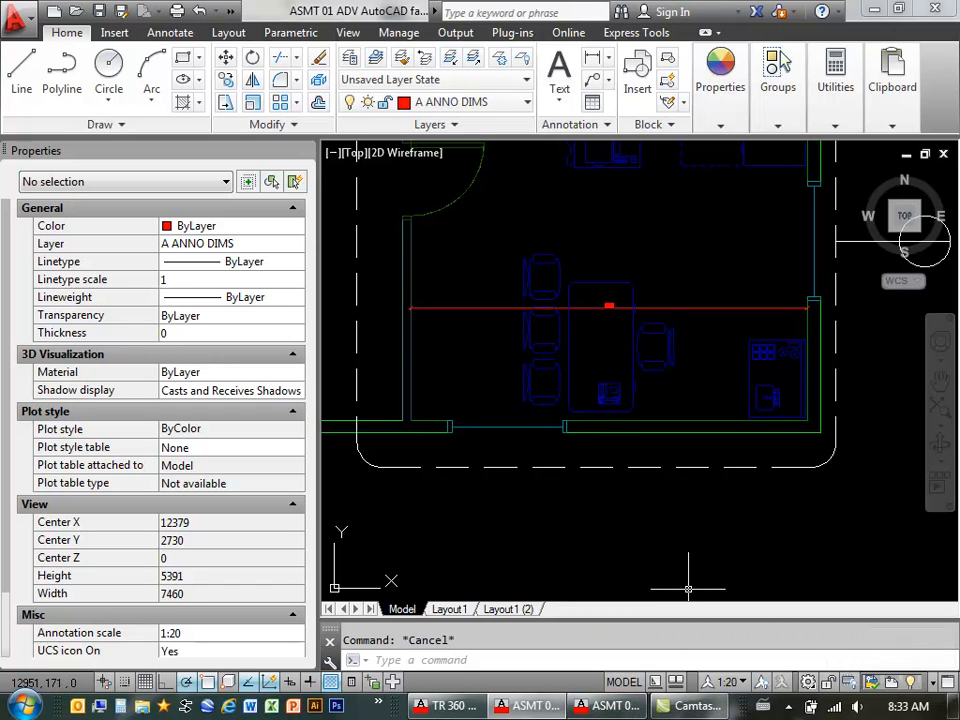
Step: Switch to the TR 360 FALL 2012 drawing and view the dimensions around its main floor plan
key(ctrl+Tab)
scroll(642, 362, up, 8)
scroll(616, 441, down, 2)
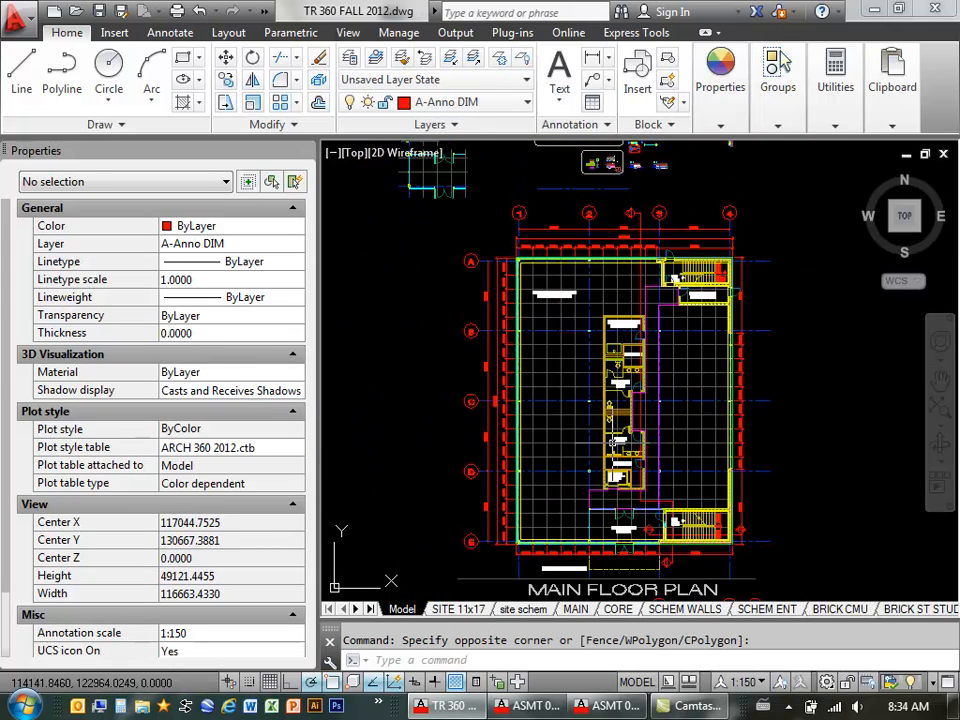
middle_drag(616, 441, 618, 428)
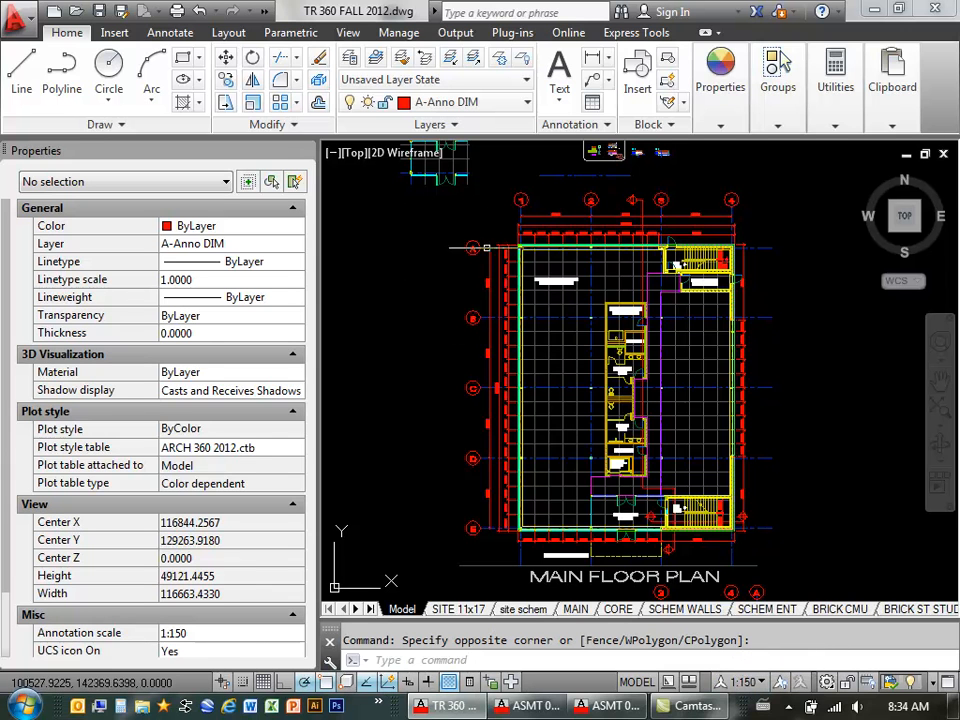
scroll(491, 253, up, 4)
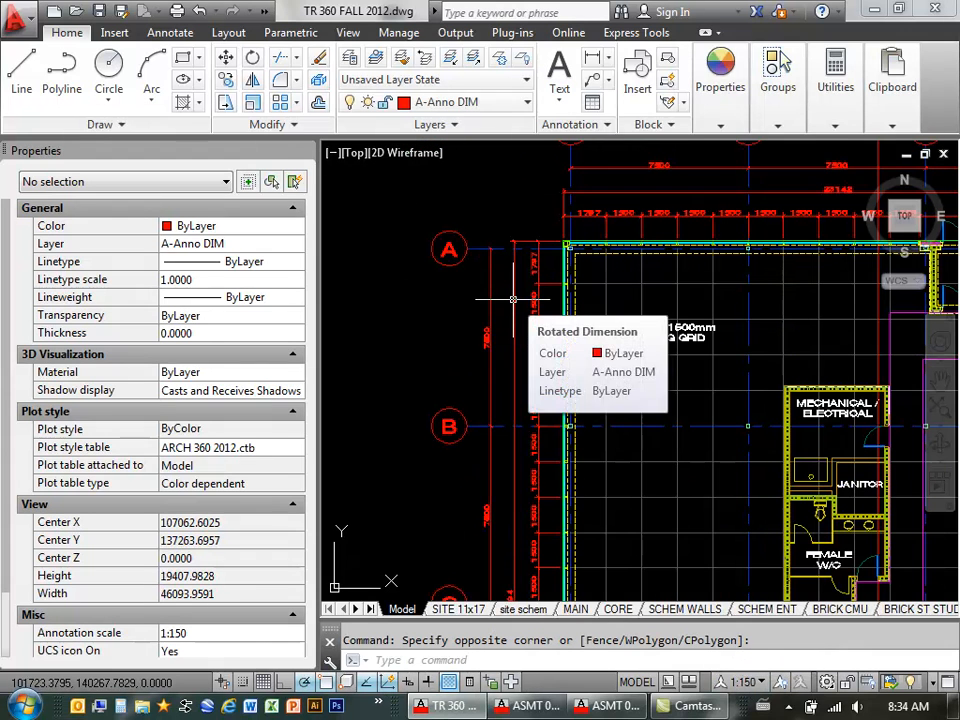
text(o)
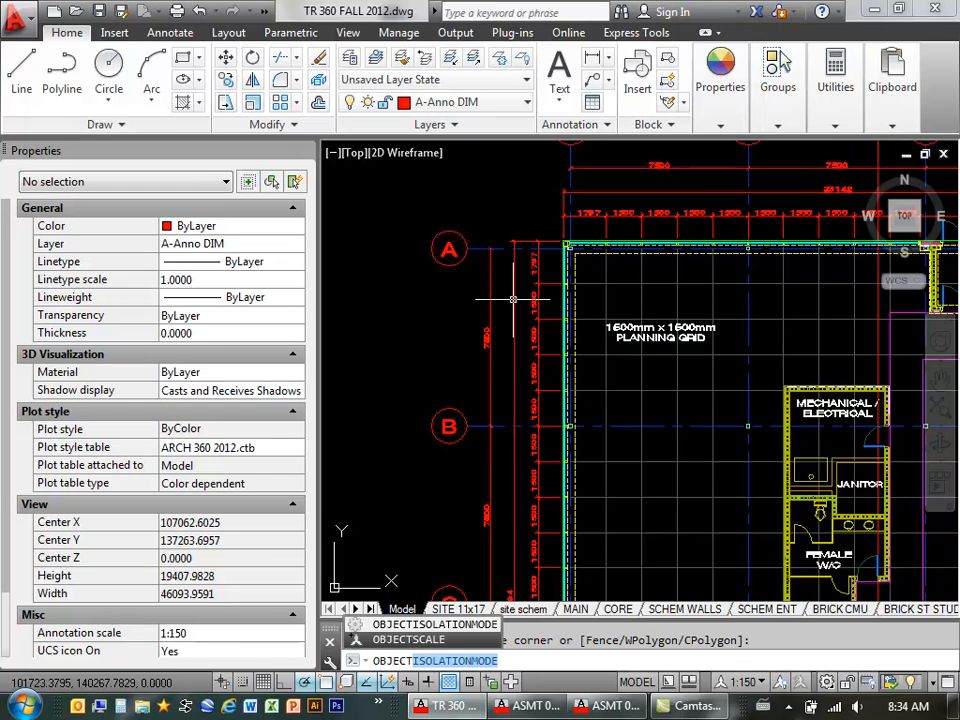
text(bject)
key(BackSpace)
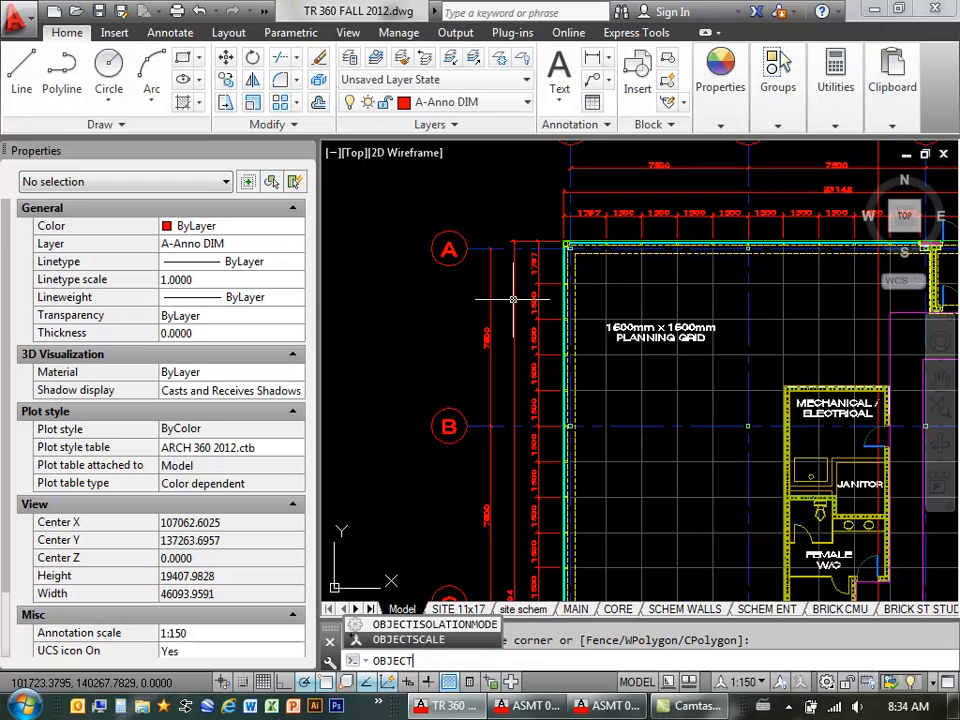
text(sca)
key(Return)
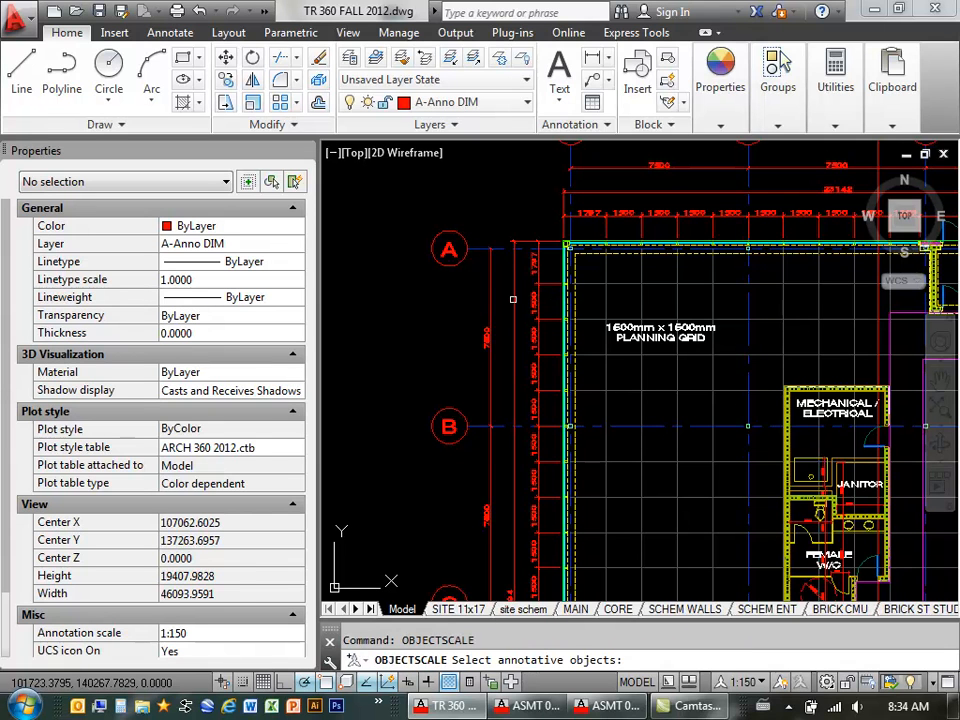
click(530, 212)
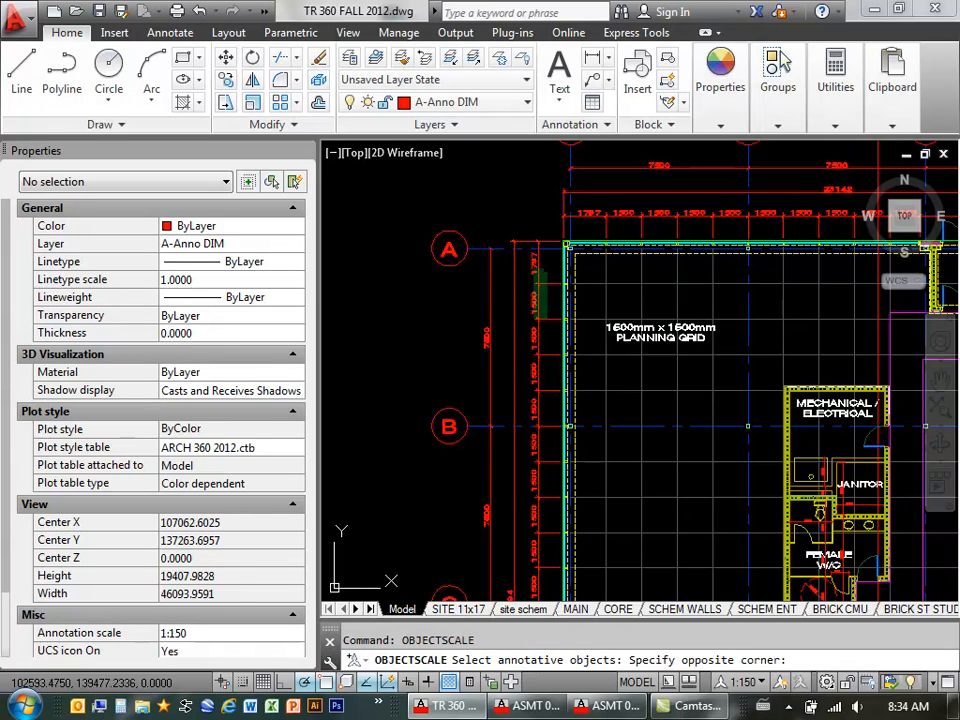
click(474, 408)
middle_drag(535, 443, 547, 239)
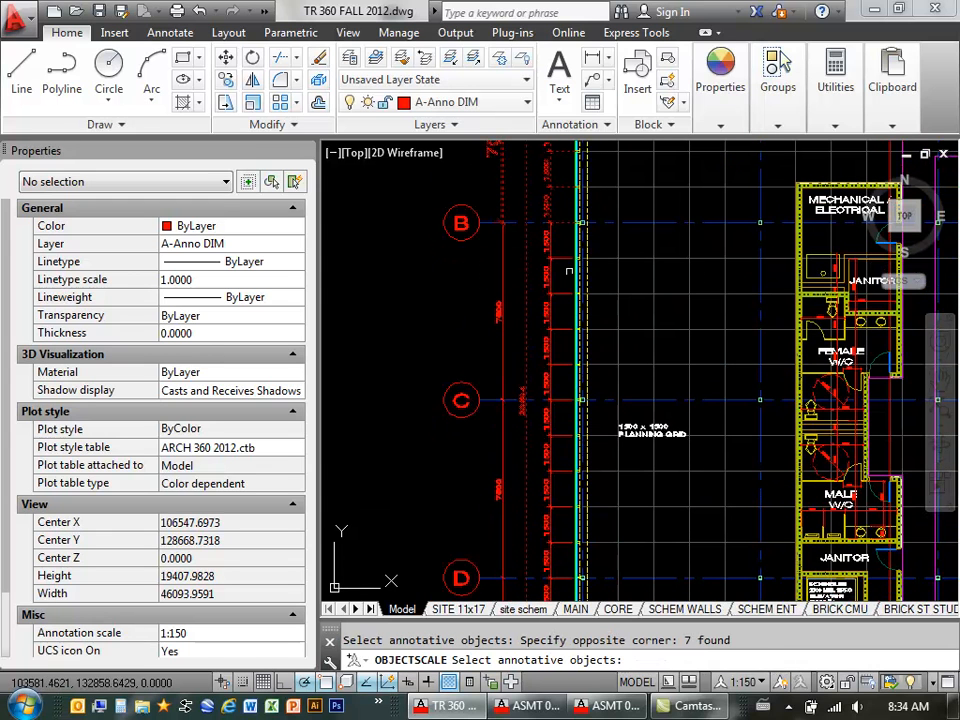
click(568, 237)
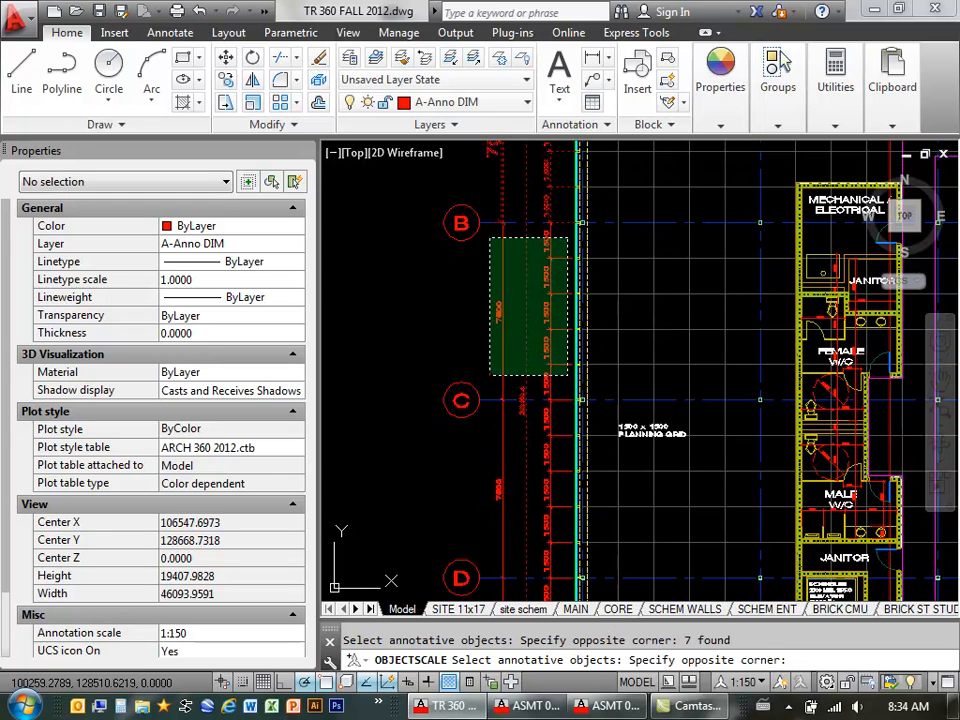
click(487, 376)
middle_drag(532, 466, 534, 465)
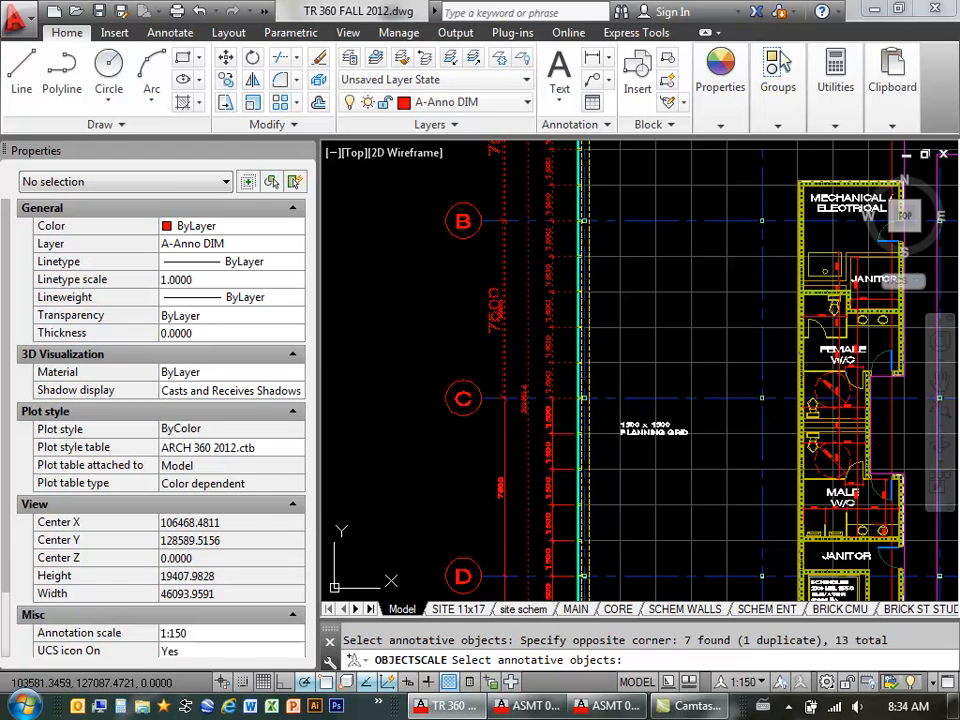
key(Escape)
Step: Add the 1:200 scale to the object scale list of the 7500 dimension between grid lines A and B using OBJECTSCALE
middle_drag(606, 317, 606, 502)
right_click(553, 290)
click(632, 293)
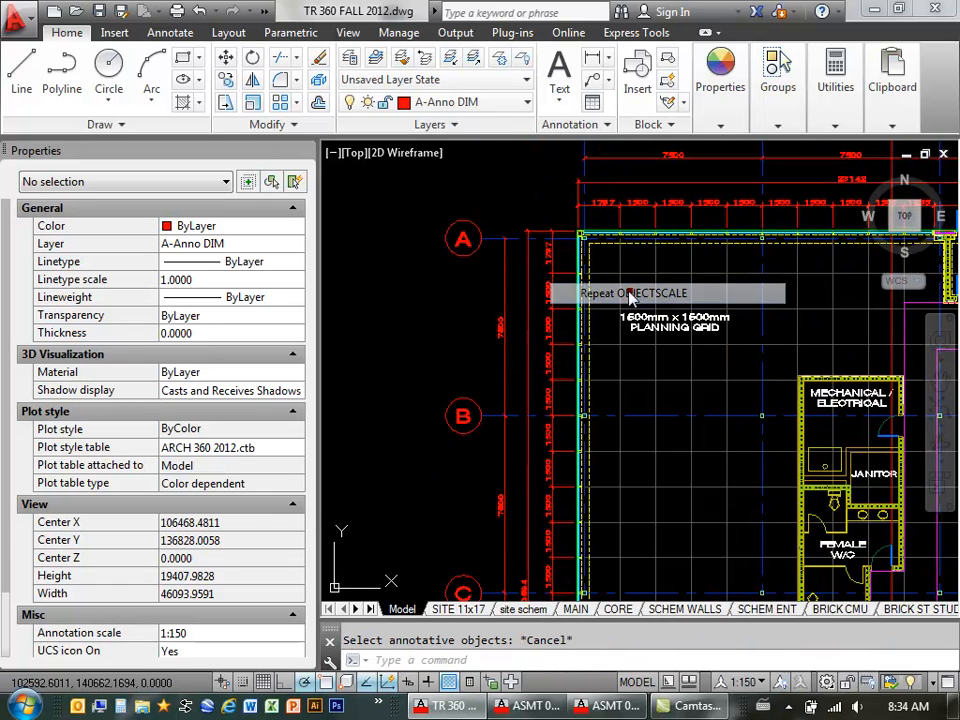
click(496, 330)
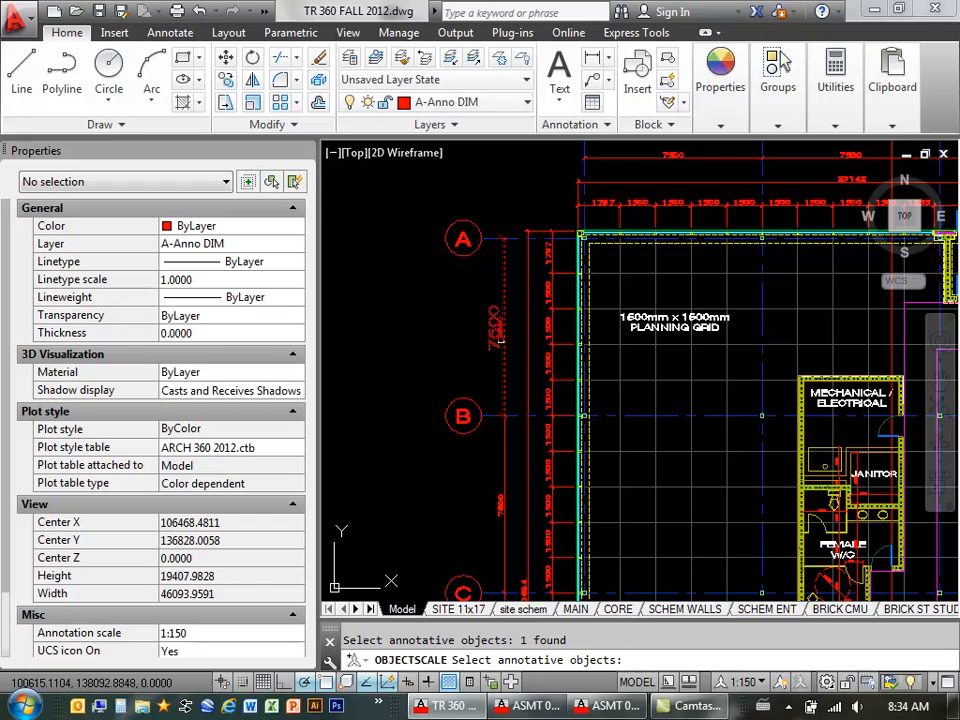
right_click(463, 349)
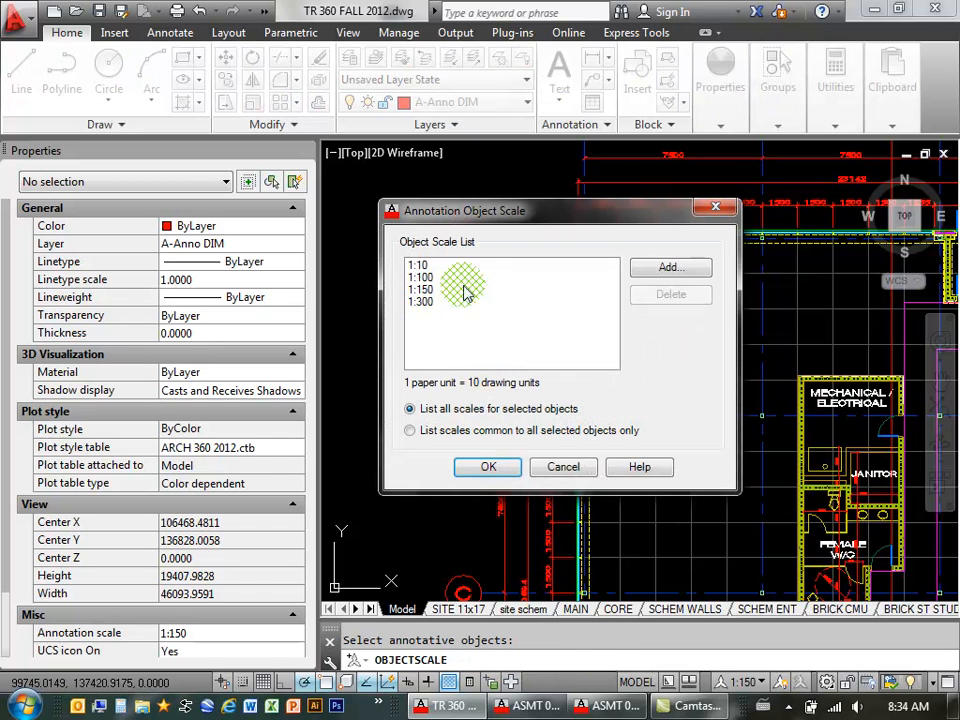
click(648, 267)
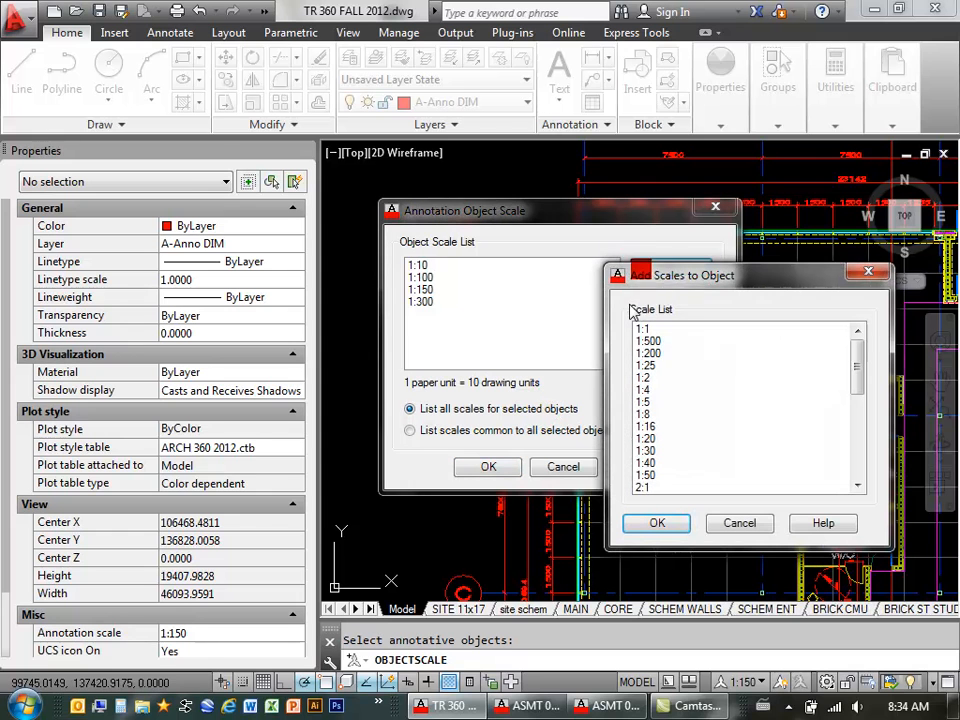
click(650, 353)
click(655, 522)
click(488, 468)
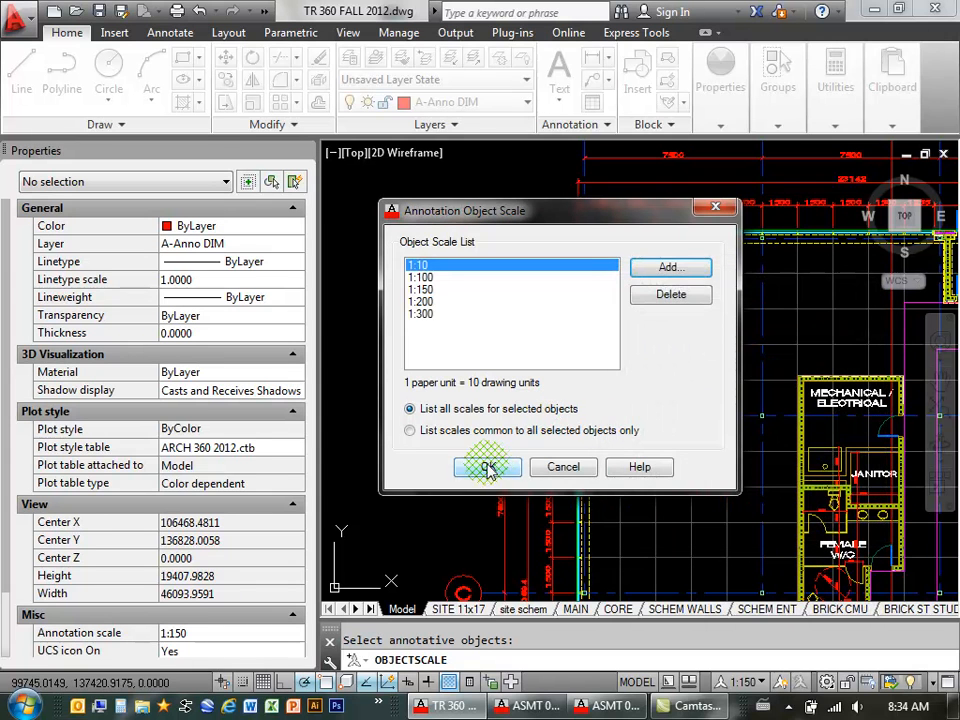
Step: Set the annotation scale to 1:200 and check which dimensions display around the floor plan
scroll(478, 396, down, 1)
text(RE)
scroll(527, 245, down, 5)
scroll(527, 230, up, 5)
middle_drag(514, 225, 518, 315)
scroll(518, 315, up, 2)
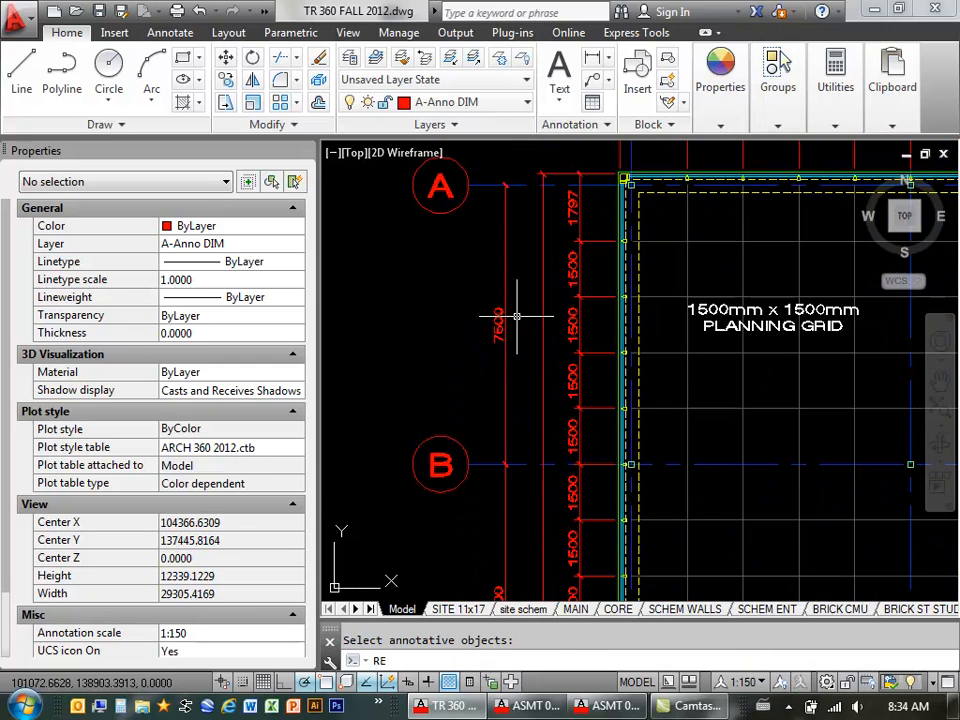
click(744, 681)
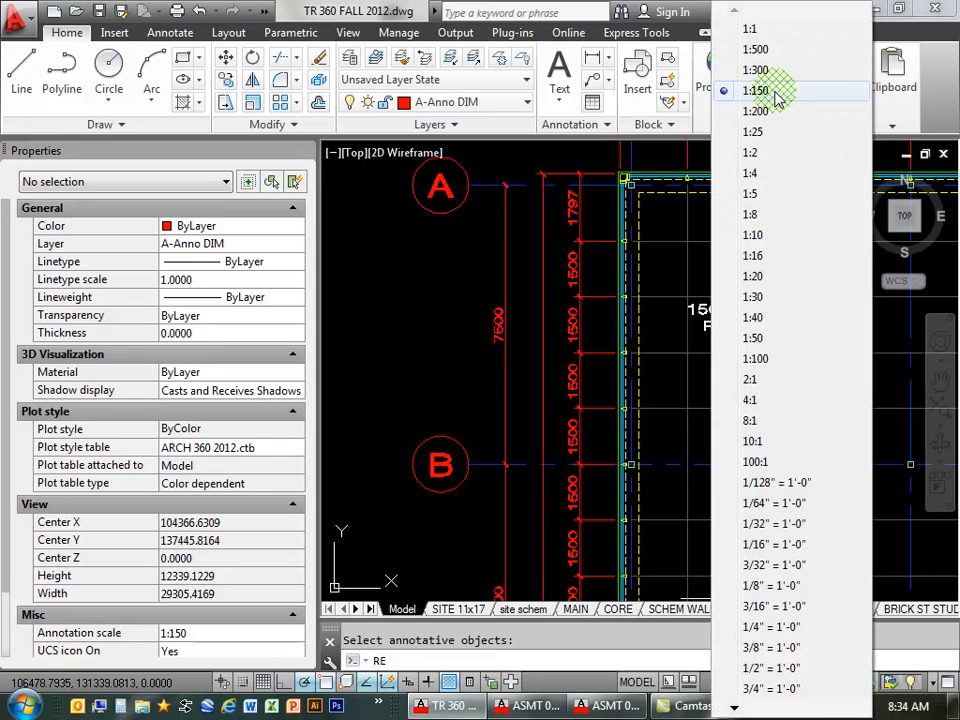
click(770, 110)
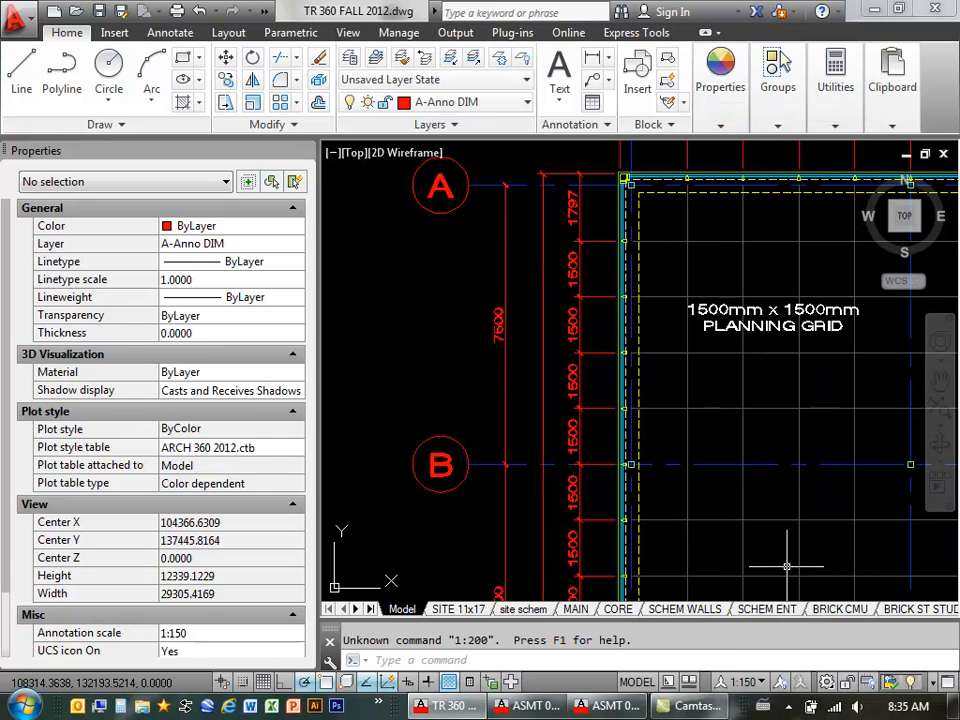
click(744, 681)
click(774, 112)
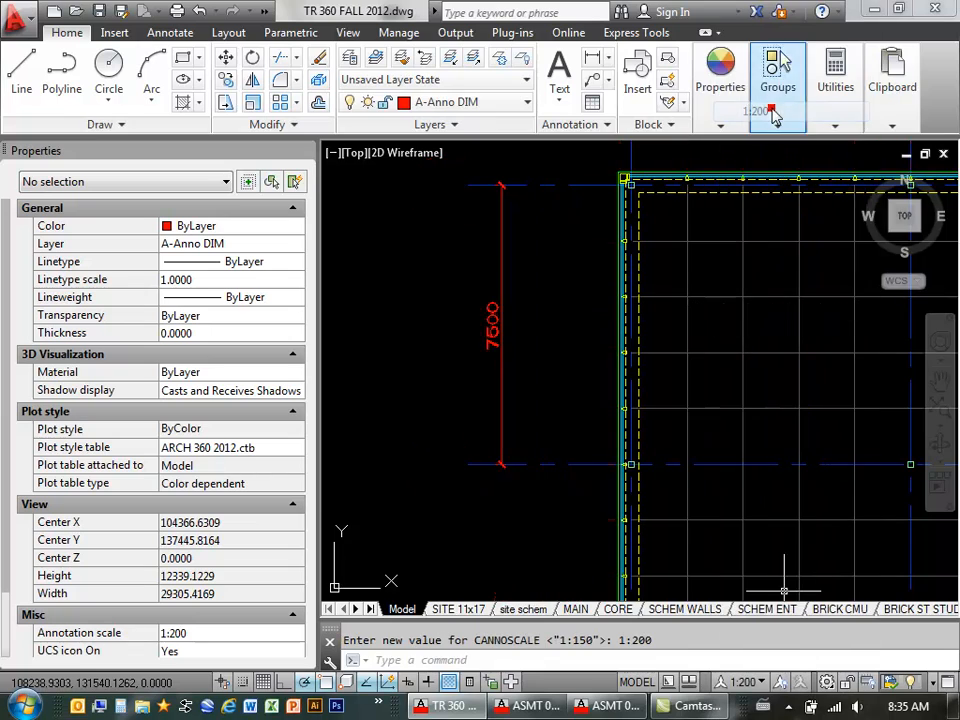
scroll(613, 374, down, 4)
middle_drag(613, 374, 613, 282)
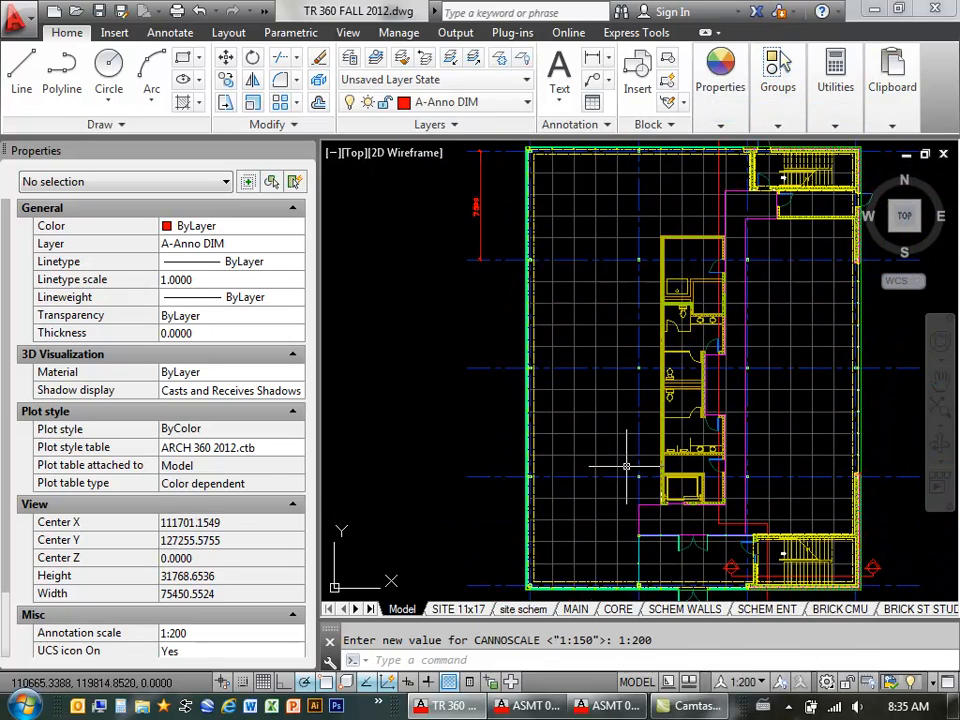
Step: Set the annotation scale to 1:150 and view the dimensions beside grid lines A to D
click(744, 681)
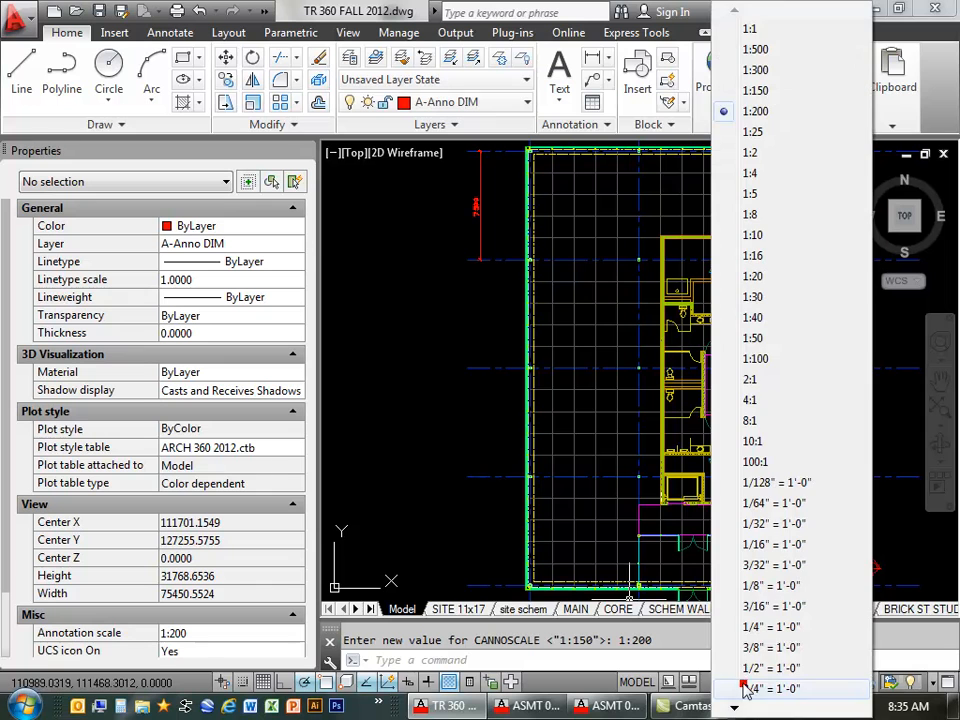
click(786, 90)
middle_drag(555, 250, 605, 255)
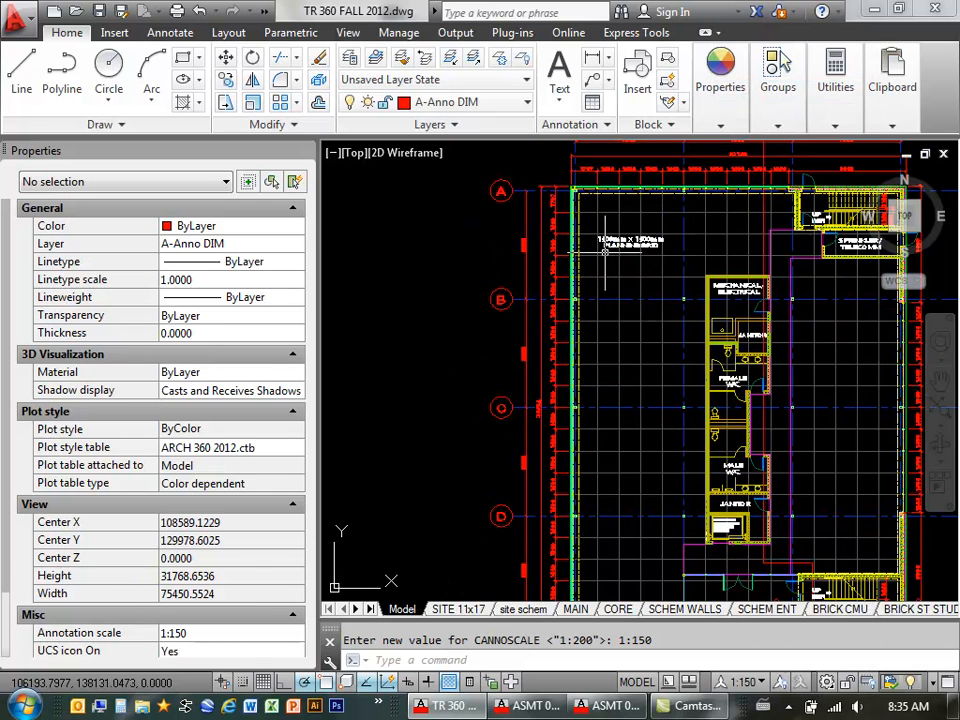
Step: Match the properties of the 7500 dimension between grids A and B to the adjacent 1500 dimension string and the overall 30594 dimension
key(Return)
scroll(521, 262, up, 4)
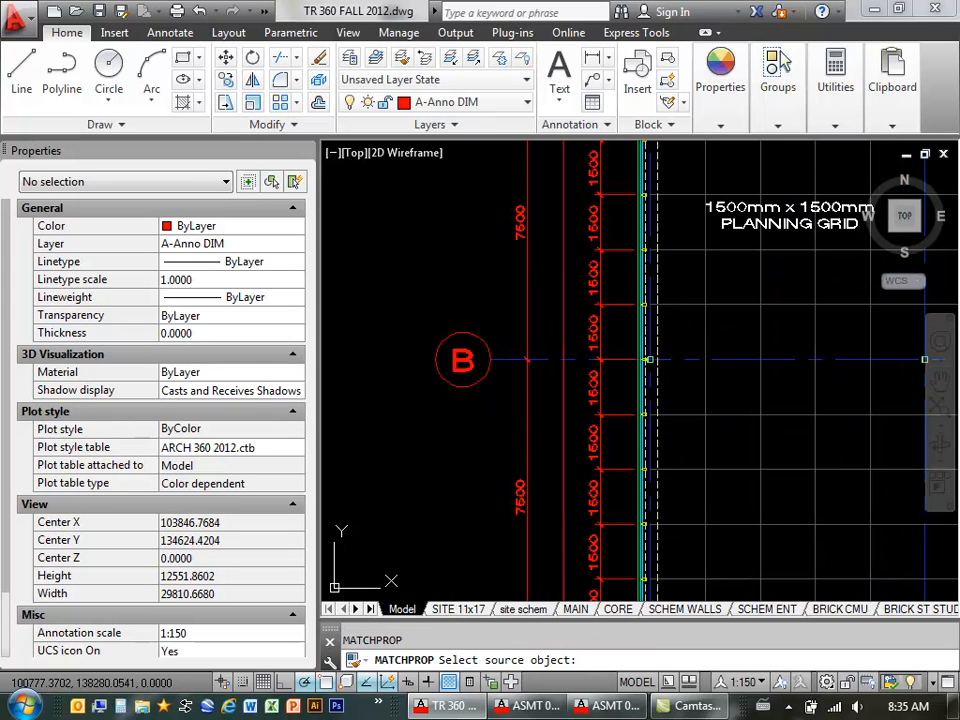
click(526, 243)
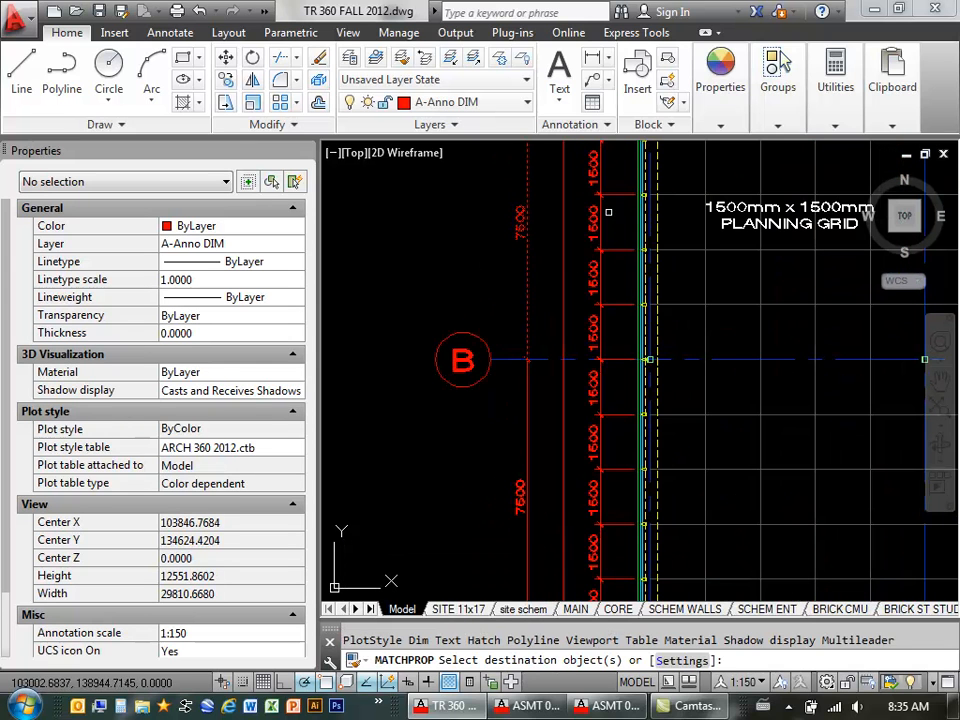
click(614, 348)
click(585, 348)
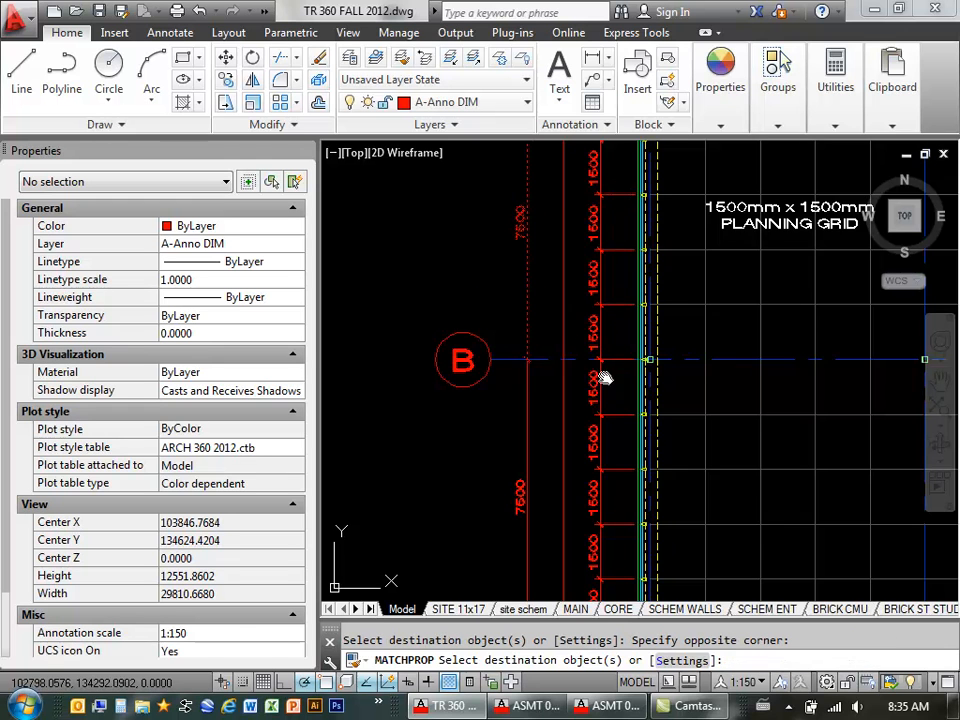
middle_drag(601, 407, 609, 245)
click(621, 232)
click(582, 437)
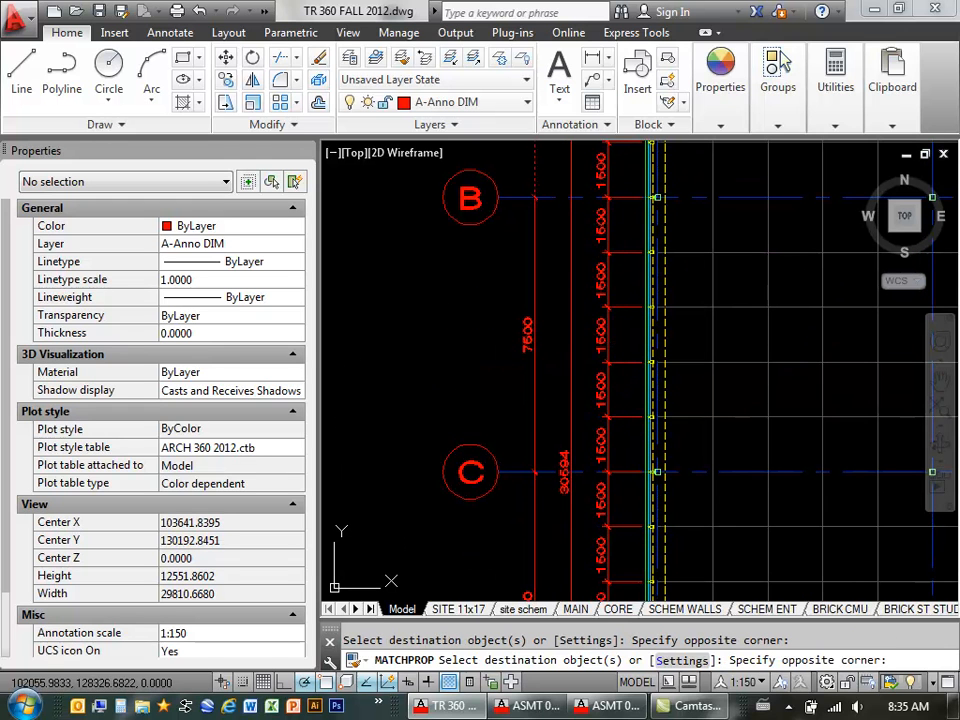
click(572, 422)
right_click(465, 328)
click(506, 332)
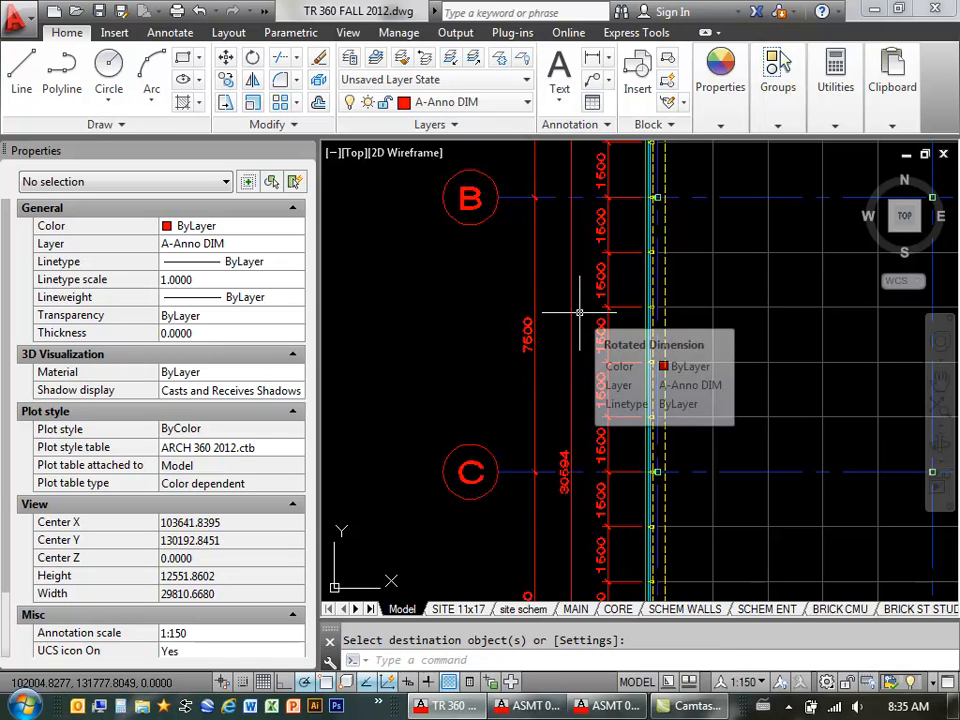
Step: Check the object scale list of a 1500 dimension below grid line B for the 1:200 scale using OBJECTSCALE
right_click(381, 255)
mouse_move(477, 290)
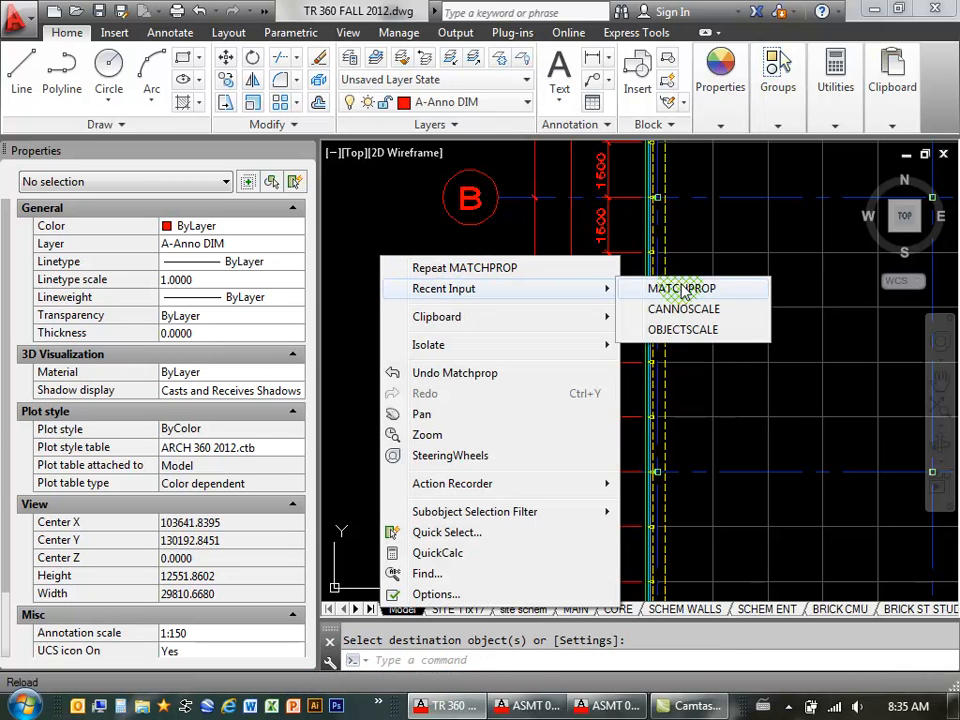
click(683, 329)
click(601, 232)
key(Return)
click(440, 302)
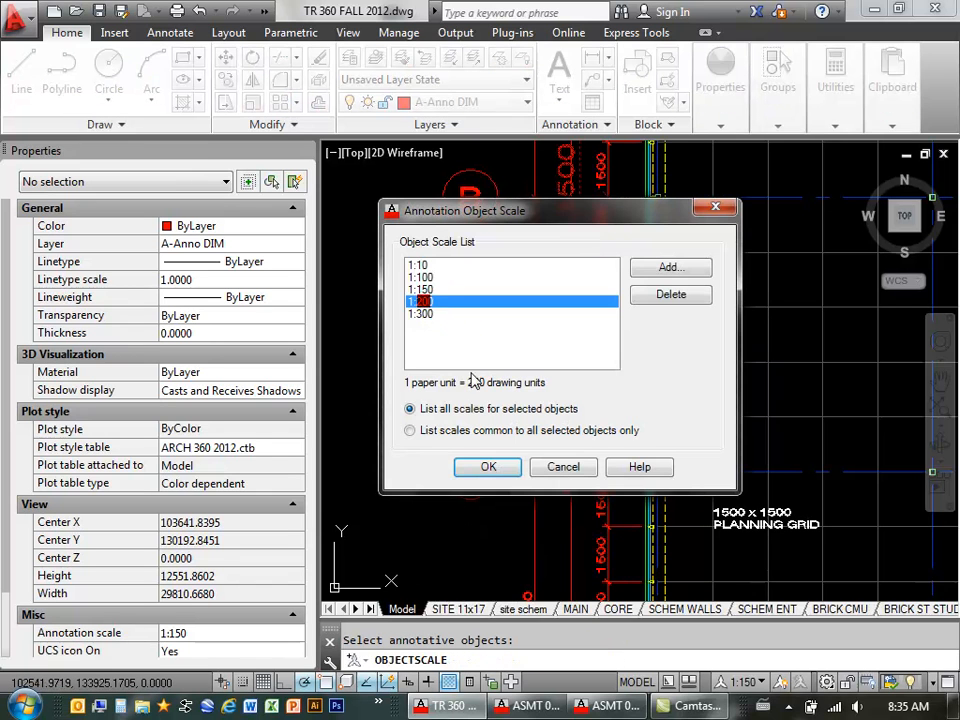
click(503, 467)
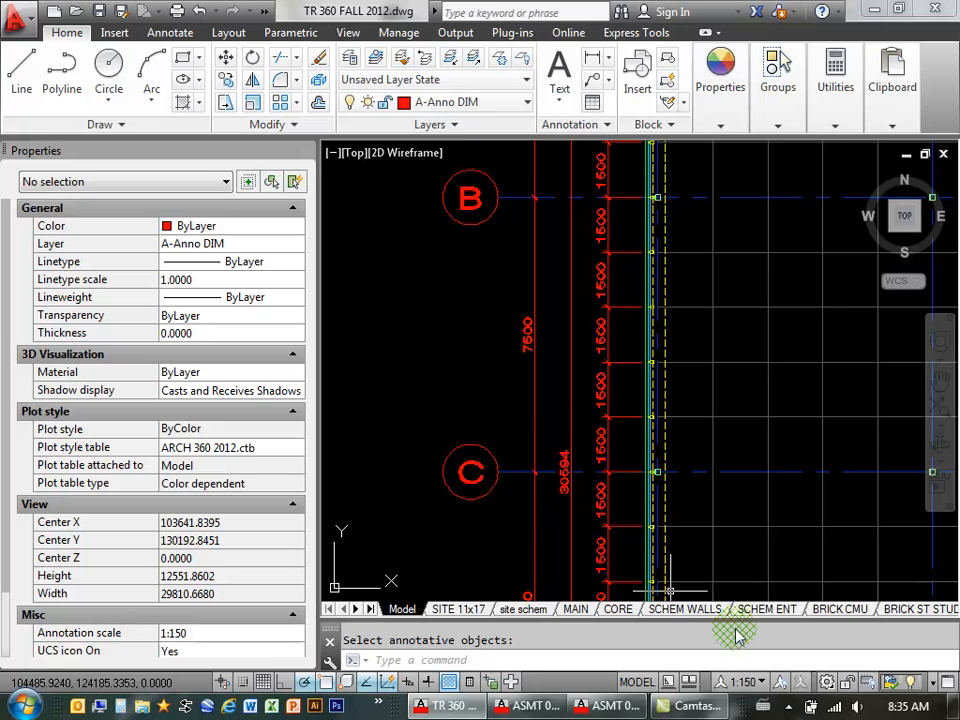
key(Escape)
Step: Set the annotation scale to 1:200 and examine the matched dimensions along the exterior wall
click(743, 682)
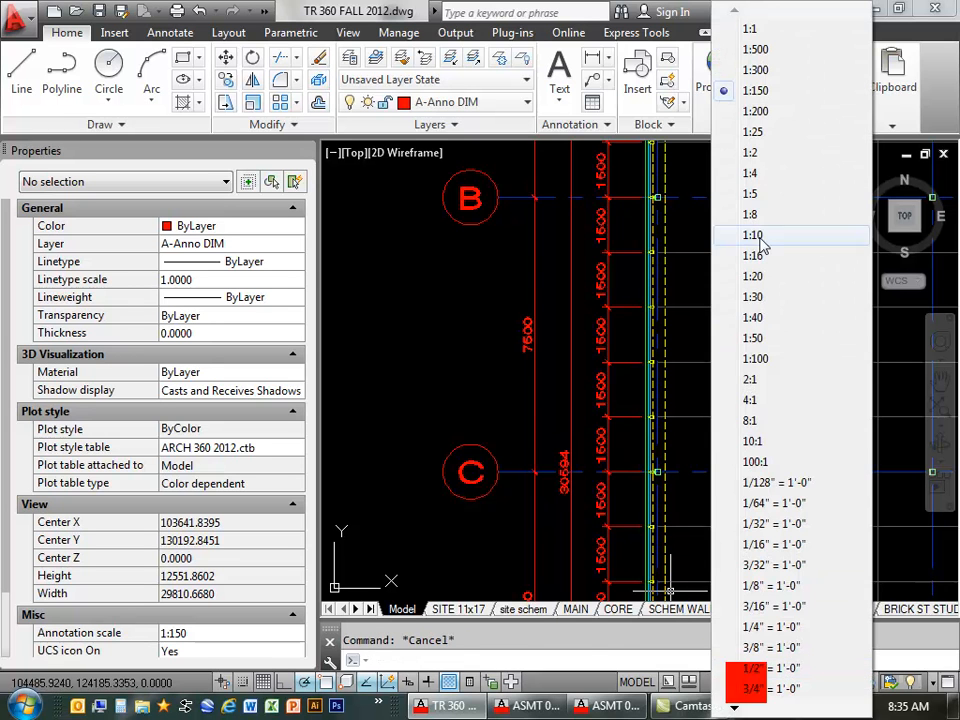
click(757, 111)
scroll(611, 444, down, 5)
scroll(595, 385, up, 3)
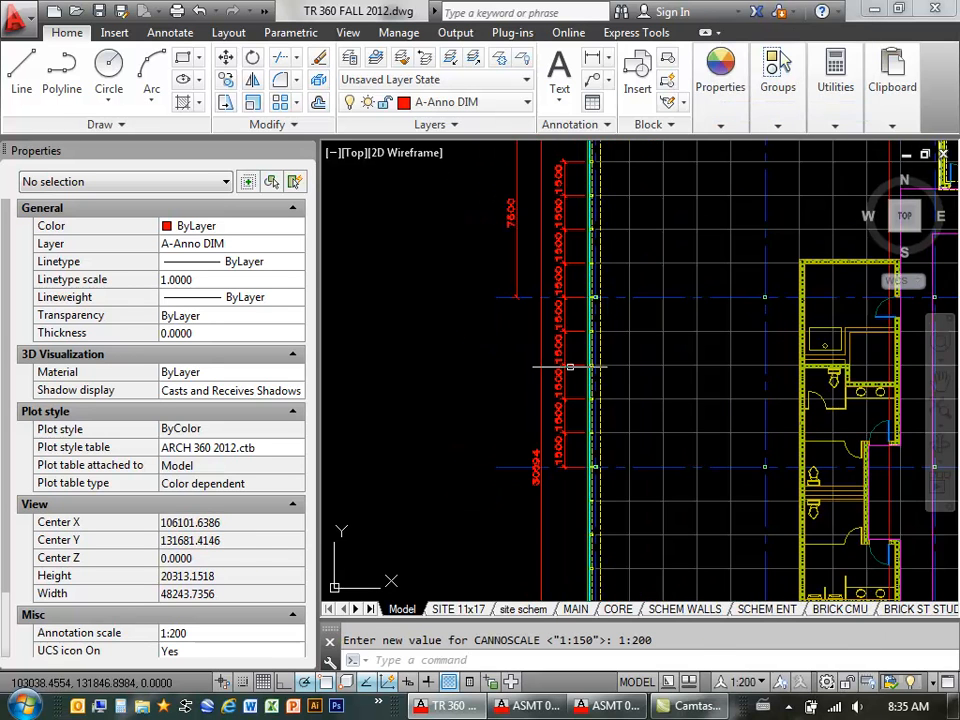
mouse_move(545, 343)
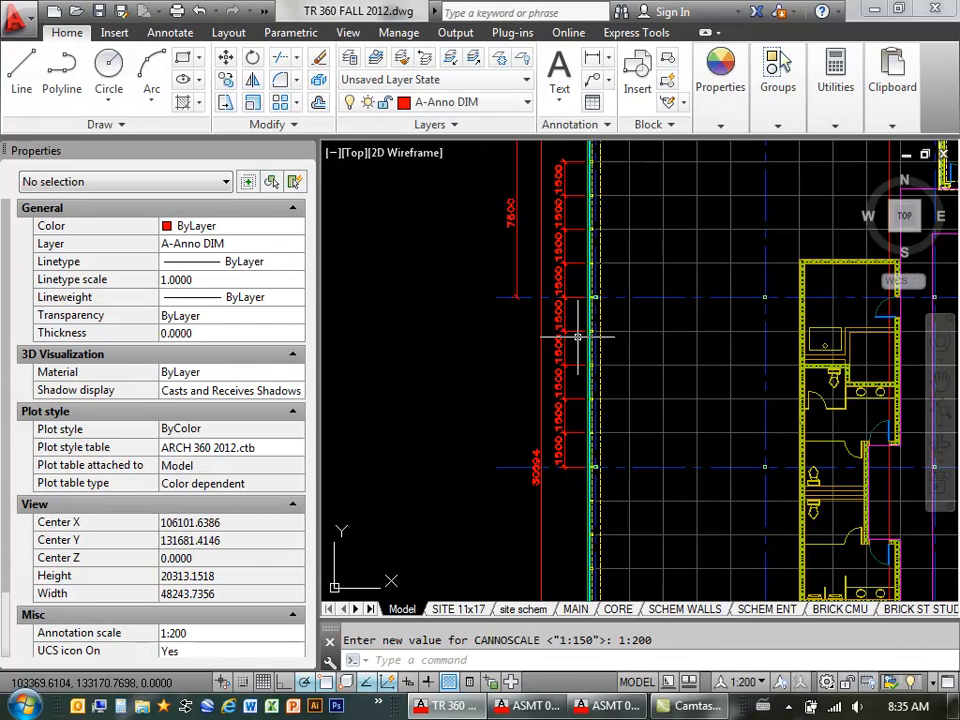
Step: Switch to the ASMT 01 drawing set to the 1:50 annotation scale and view the furnished office's two dimensions
key(ctrl+Tab)
scroll(690, 270, down, 3)
scroll(598, 313, up, 4)
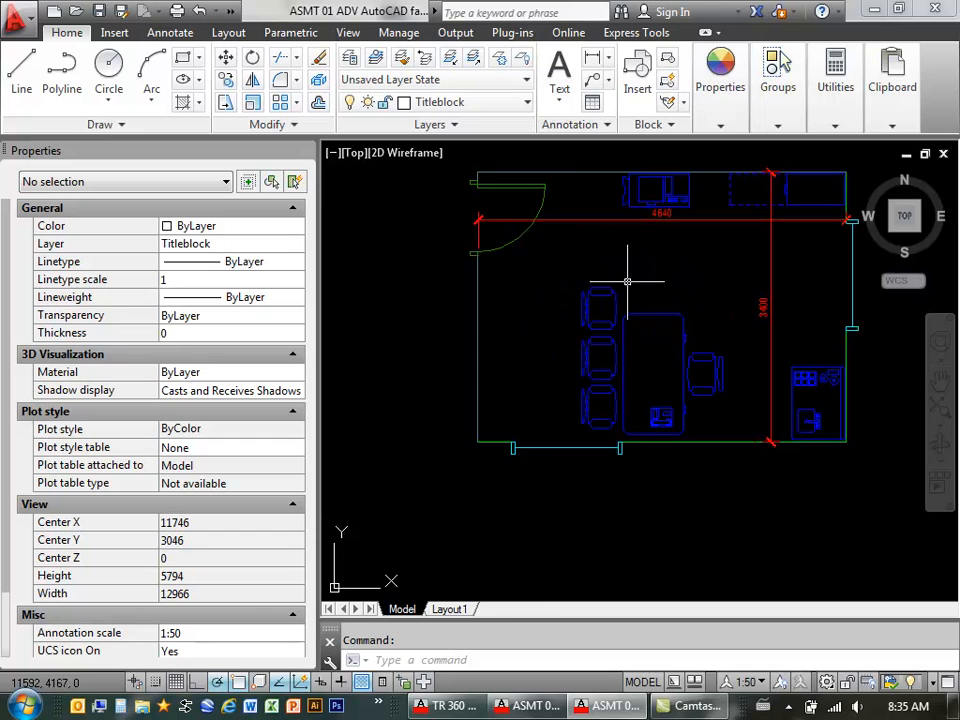
middle_drag(628, 281, 618, 314)
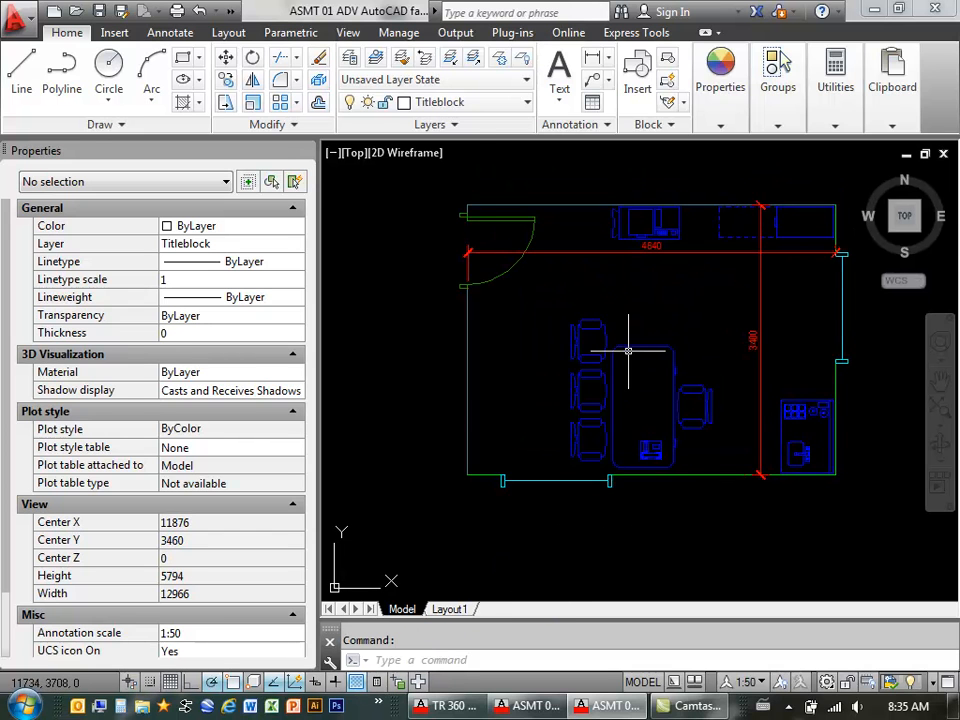
Step: Switch to the other ASMT 01 drawing and review the dimensions in the main and detail floor plan viewports on Layout1
key(ctrl+Tab)
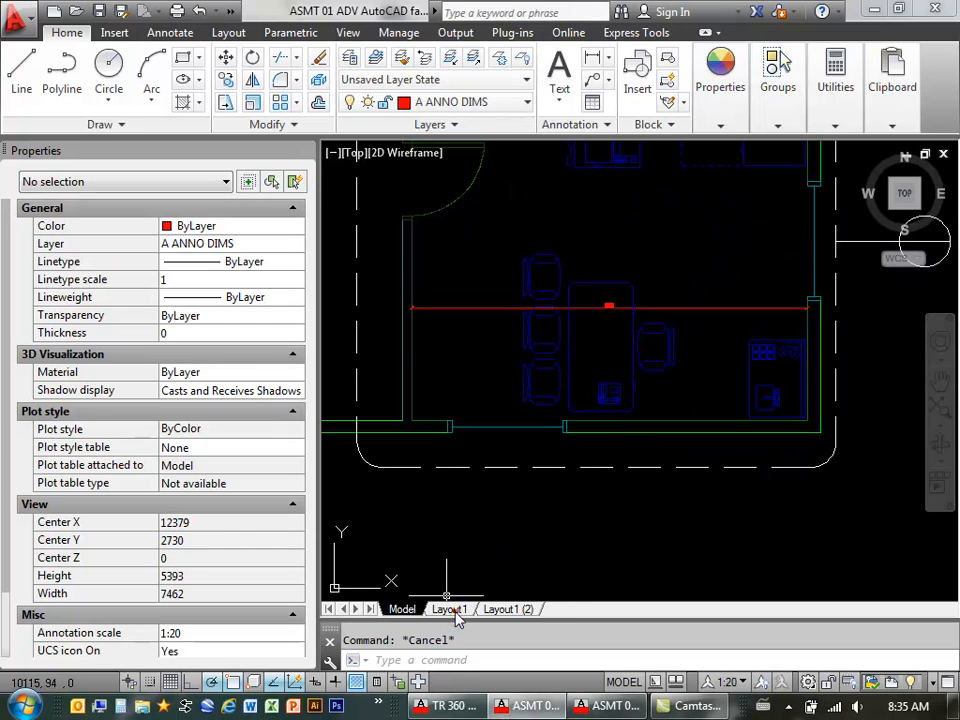
click(449, 609)
scroll(655, 367, down, 2)
middle_drag(657, 367, 716, 350)
scroll(683, 392, up, 2)
middle_drag(609, 308, 598, 387)
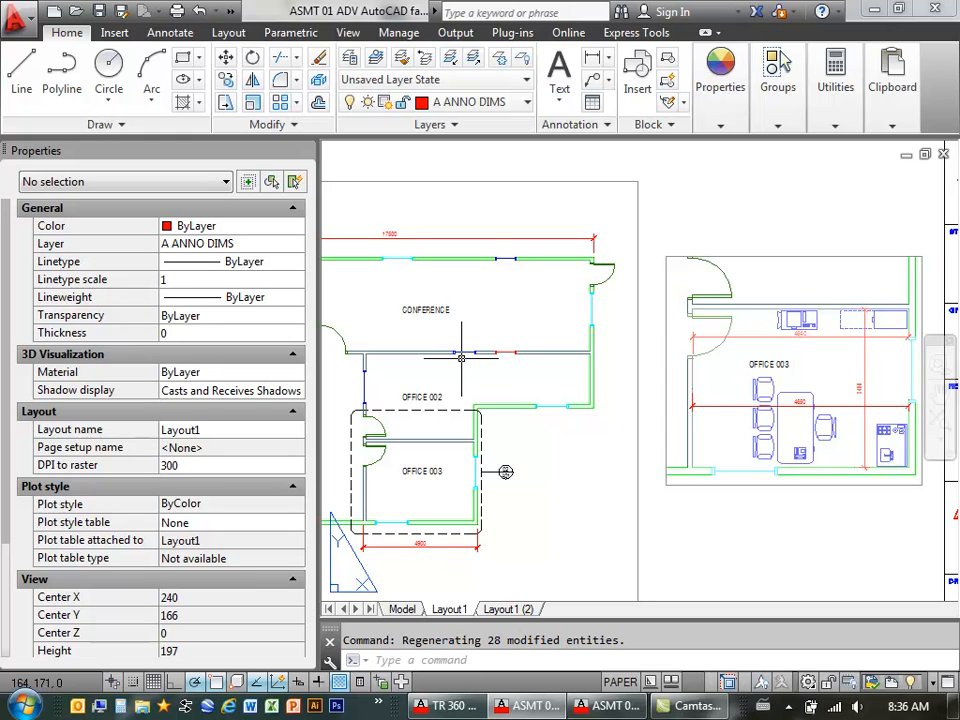
scroll(591, 284, down, 3)
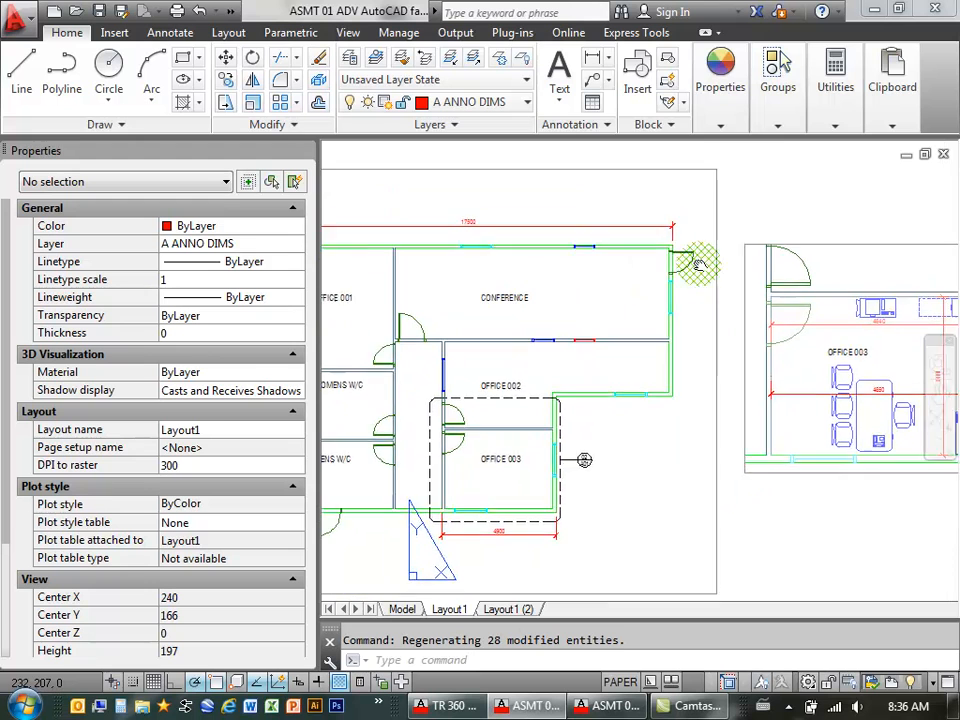
middle_drag(601, 316, 618, 327)
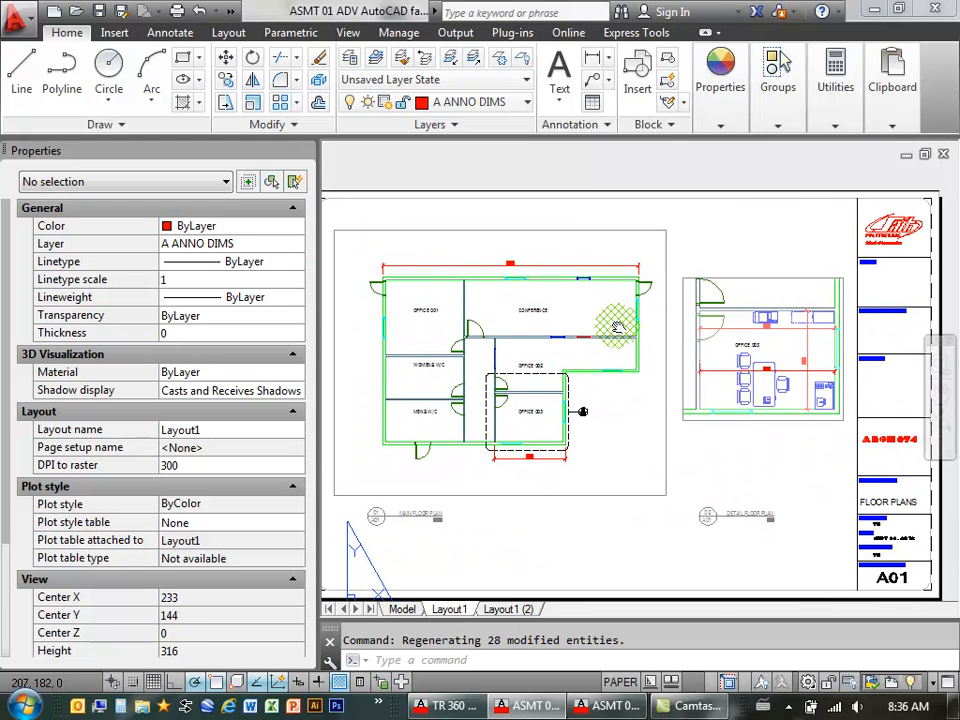